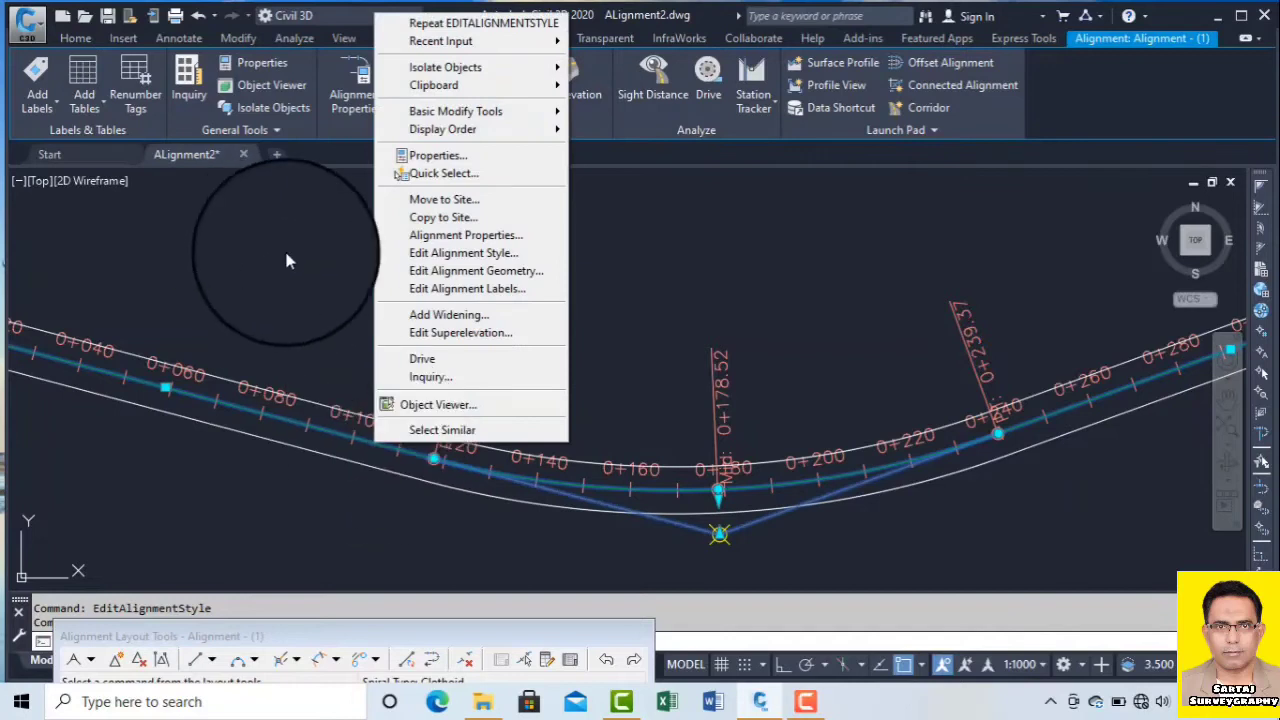
Remove the Geometry Points labels from the centre alignment's label set and apply the change.
left_click(286, 255)
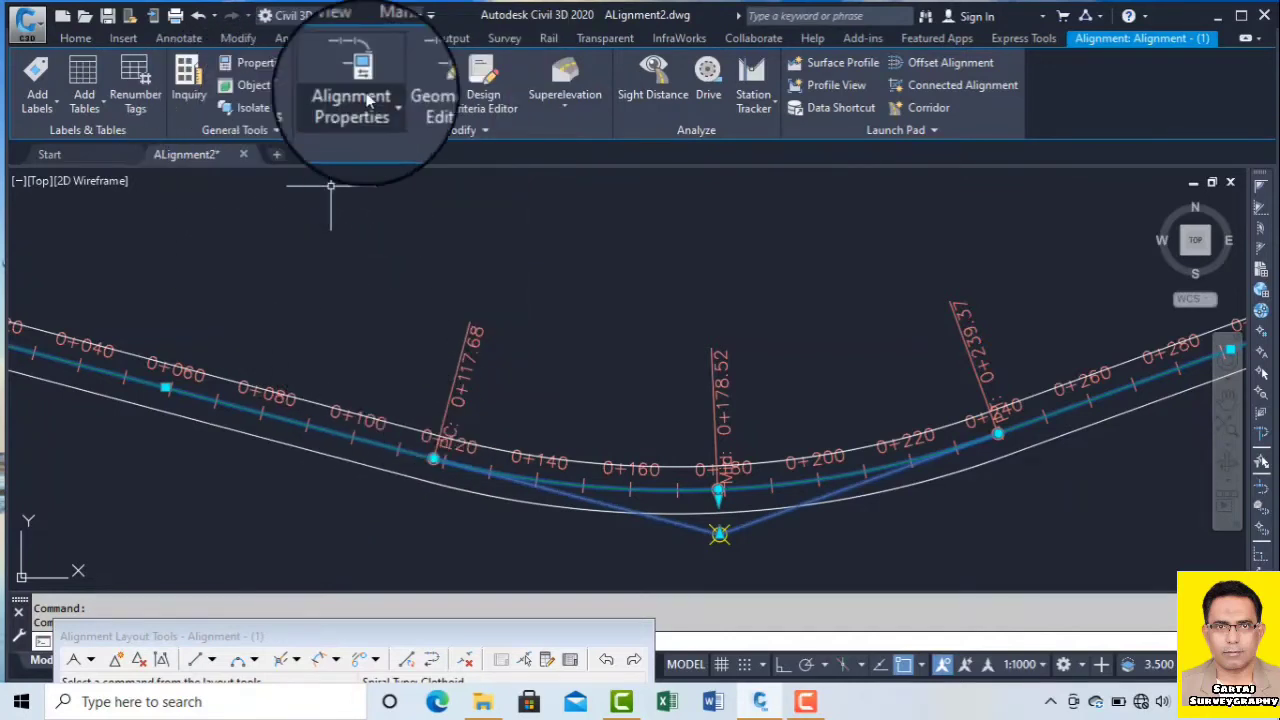
right_click(400, 400)
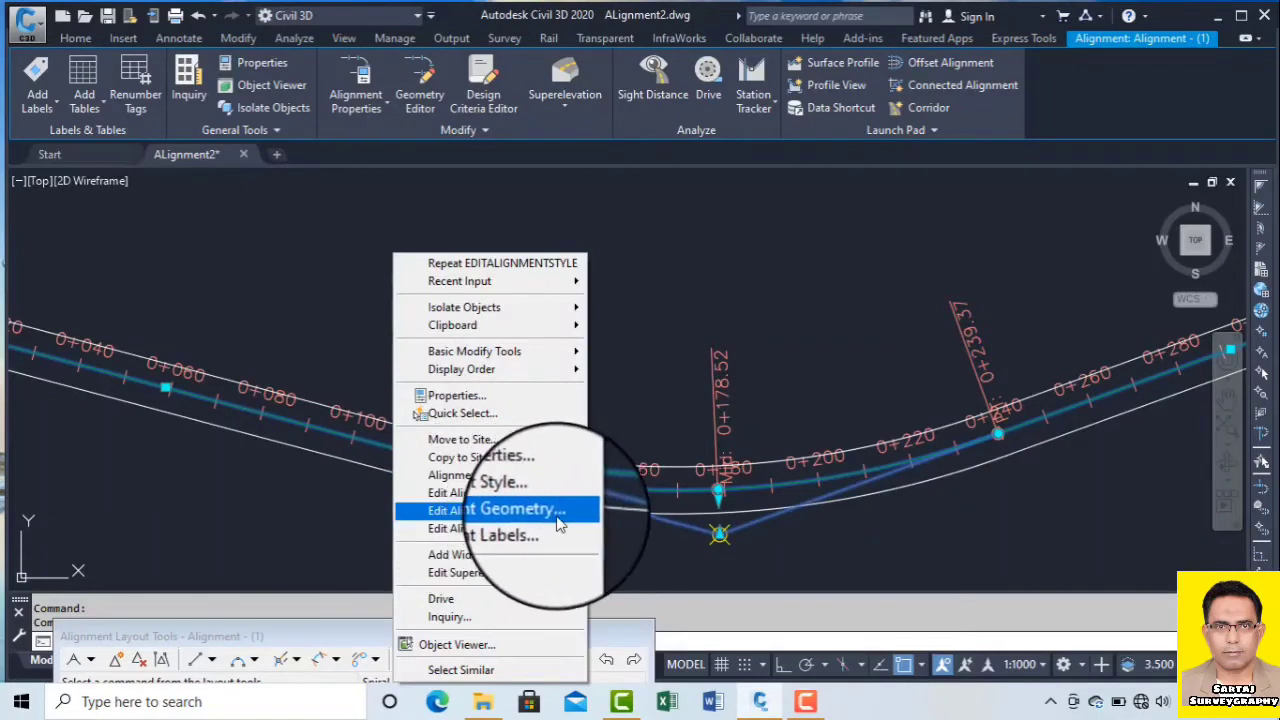
left_click(463, 537)
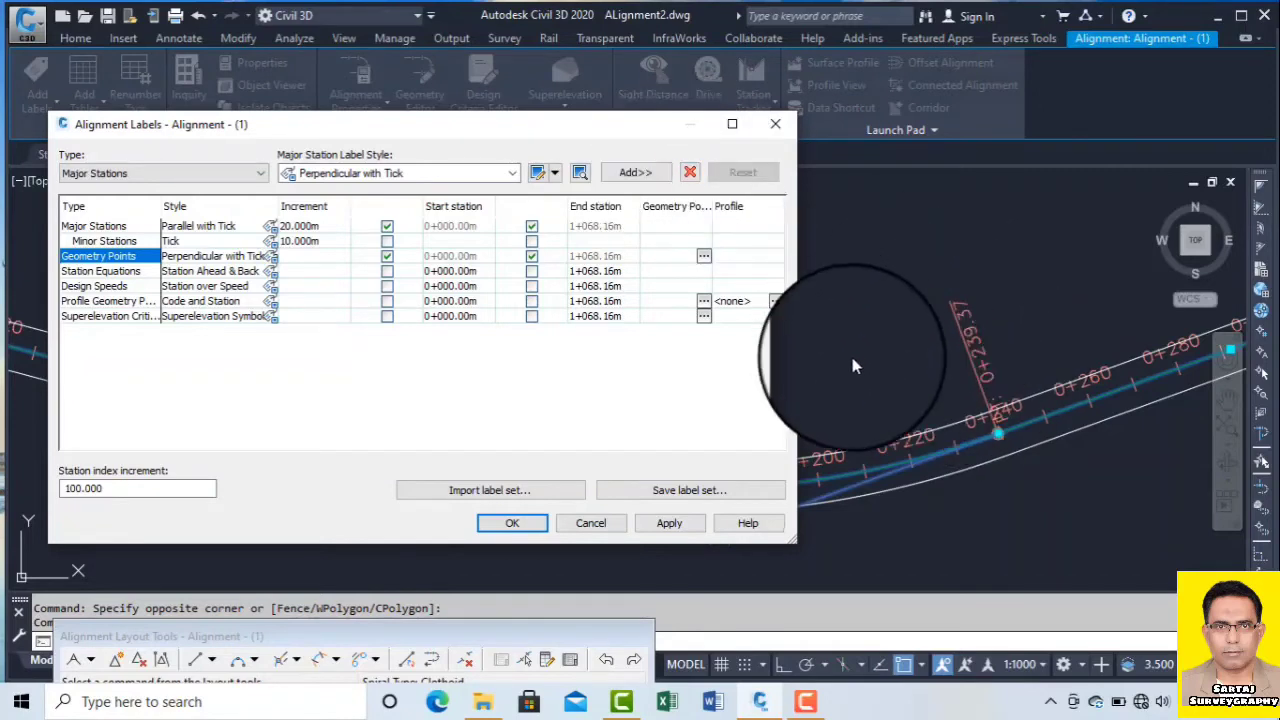
left_click(689, 172)
left_click(669, 523)
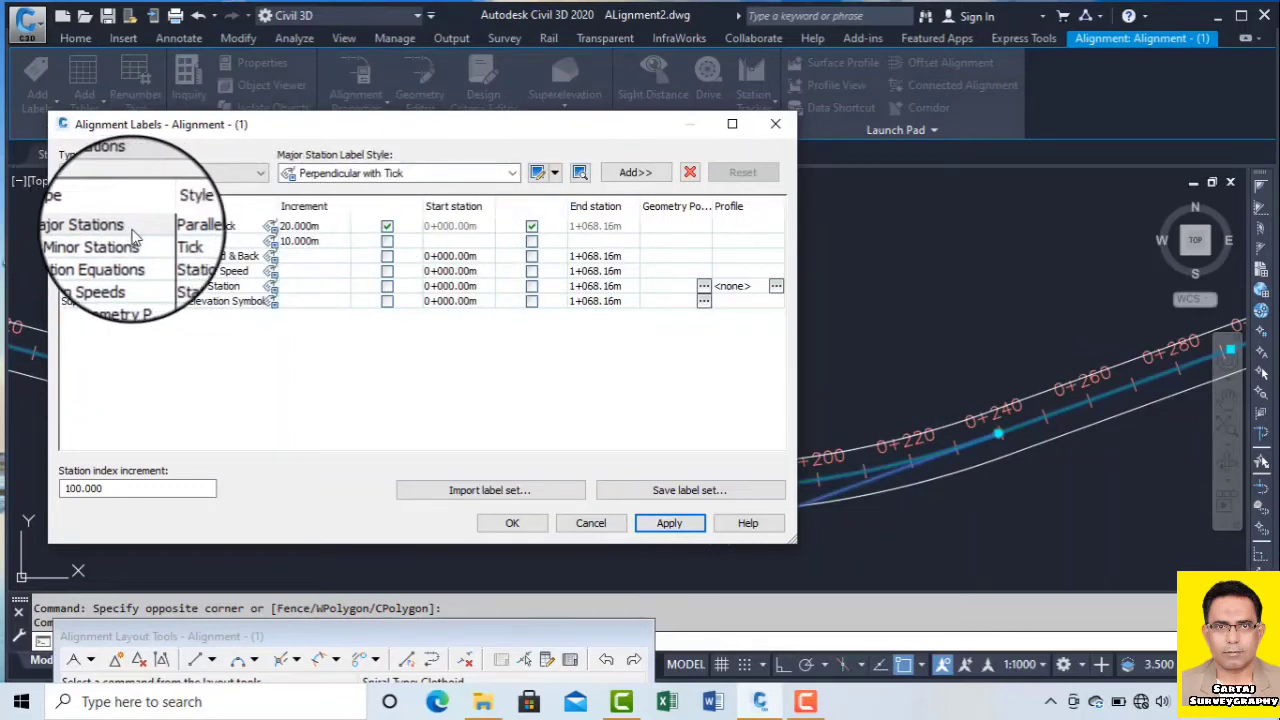
Edit the major stations' Parallel with Tick label style, setting the station text's rotation angle to 90 degrees.
left_click(270, 227)
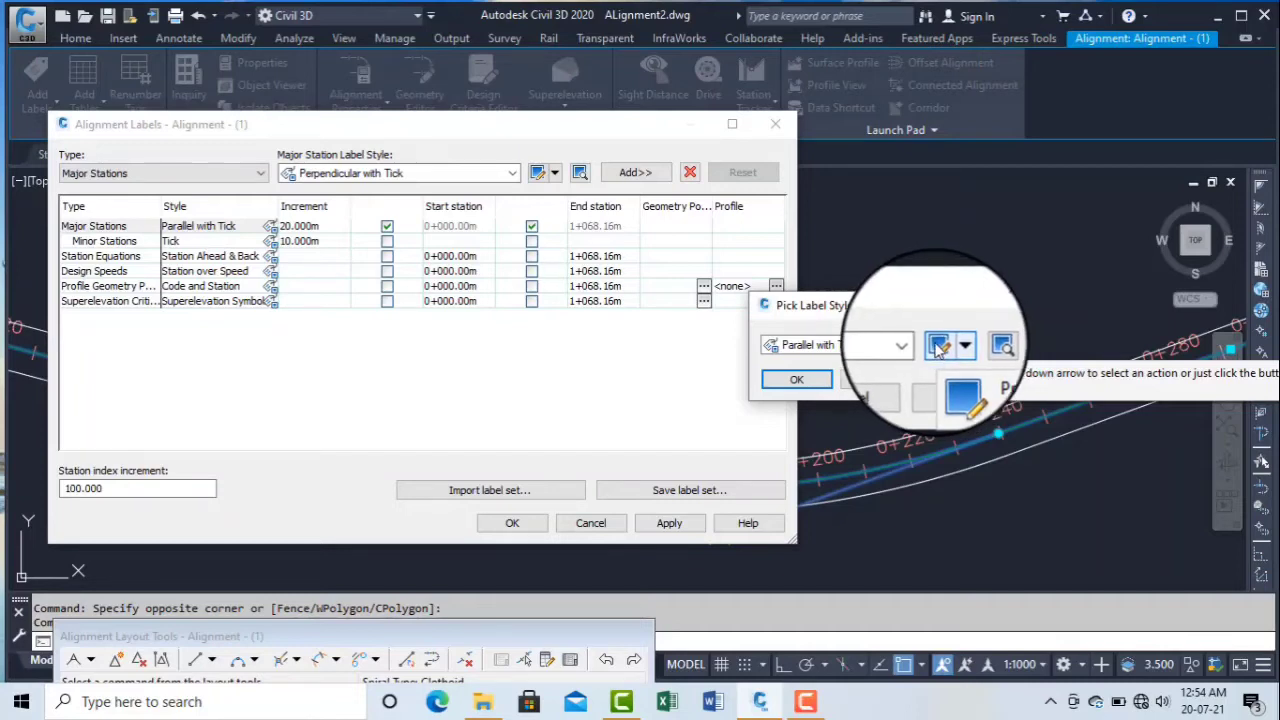
left_click(938, 345)
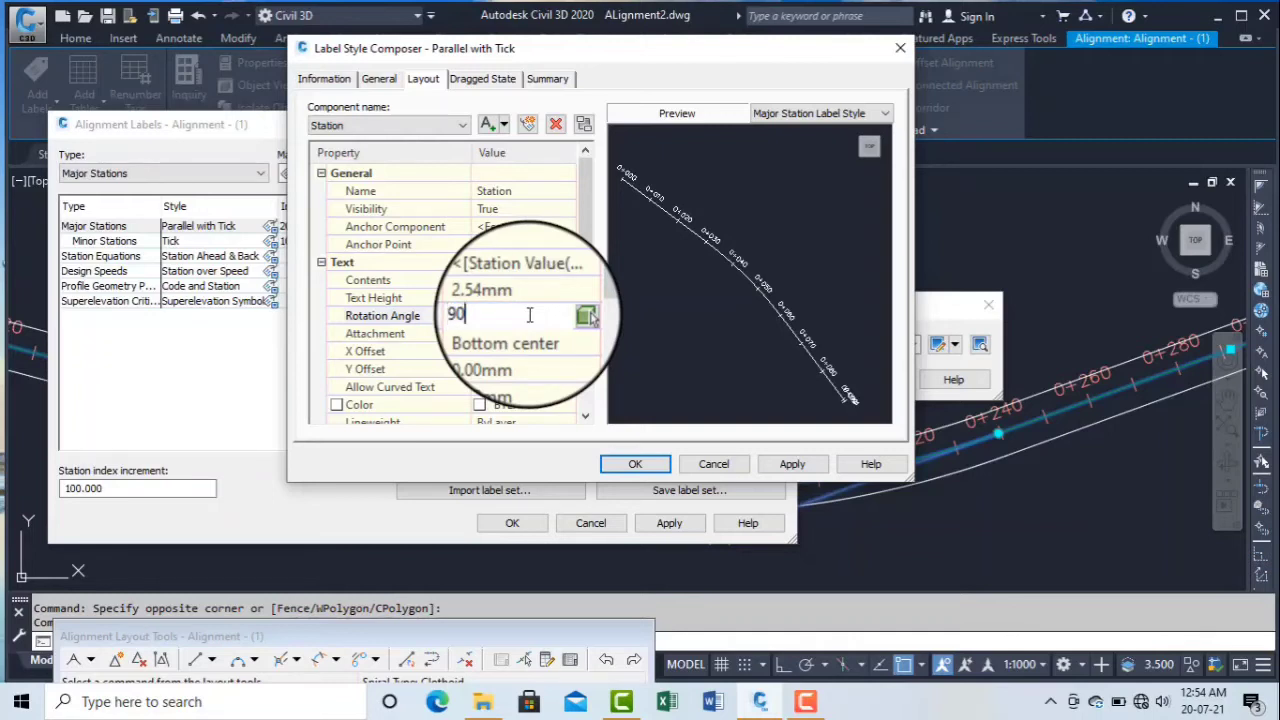
key("Return")
Try a 10 mm Y offset for the station text, settle on 20 mm and save the label style.
left_click(515, 351)
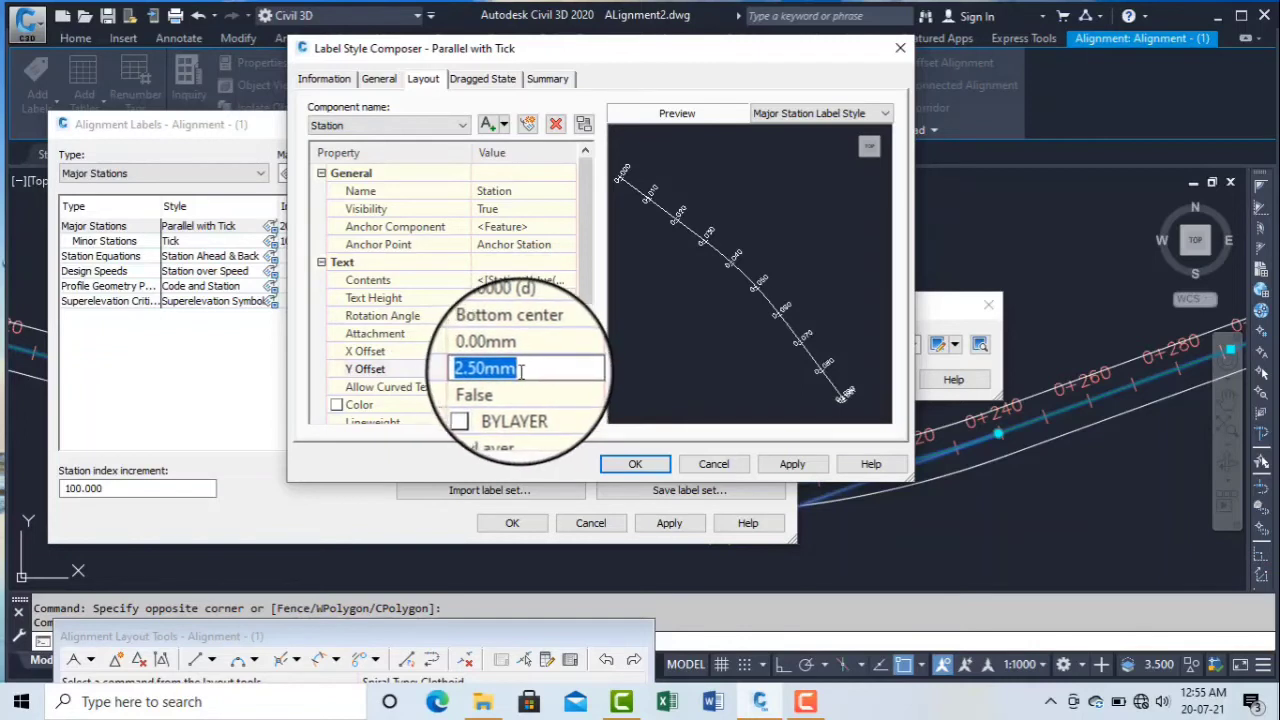
type("10")
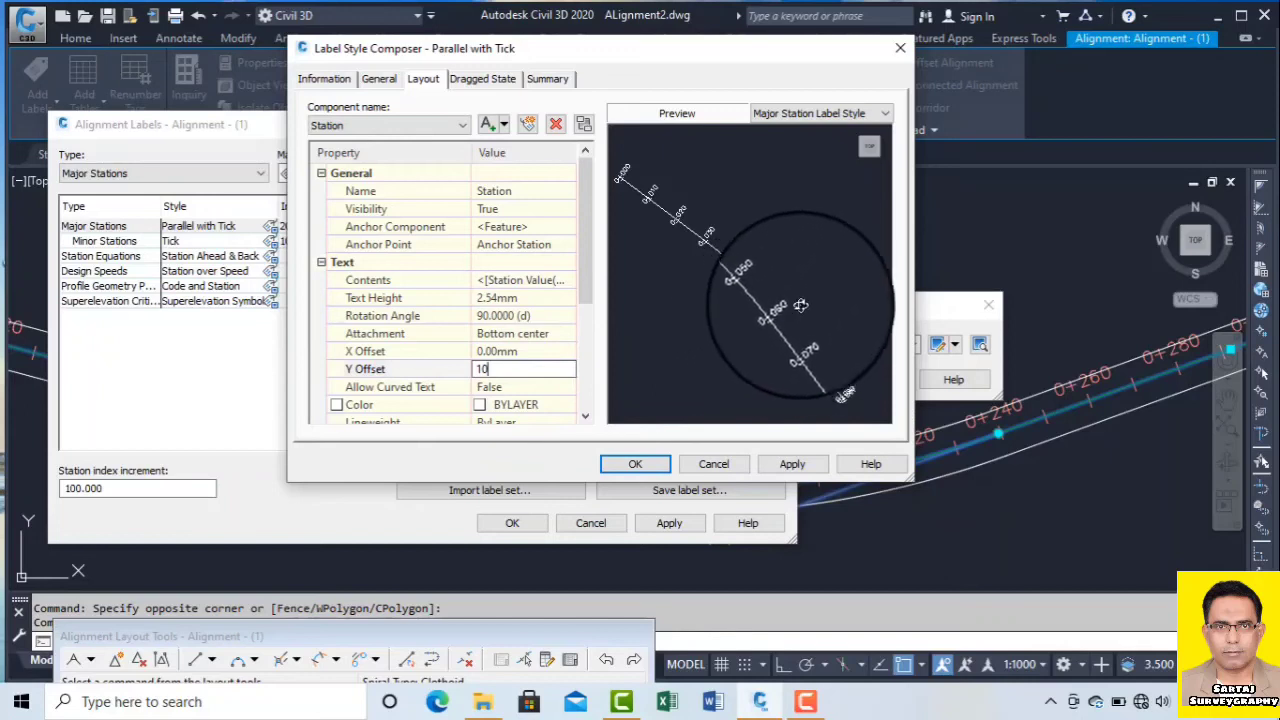
left_click(788, 462)
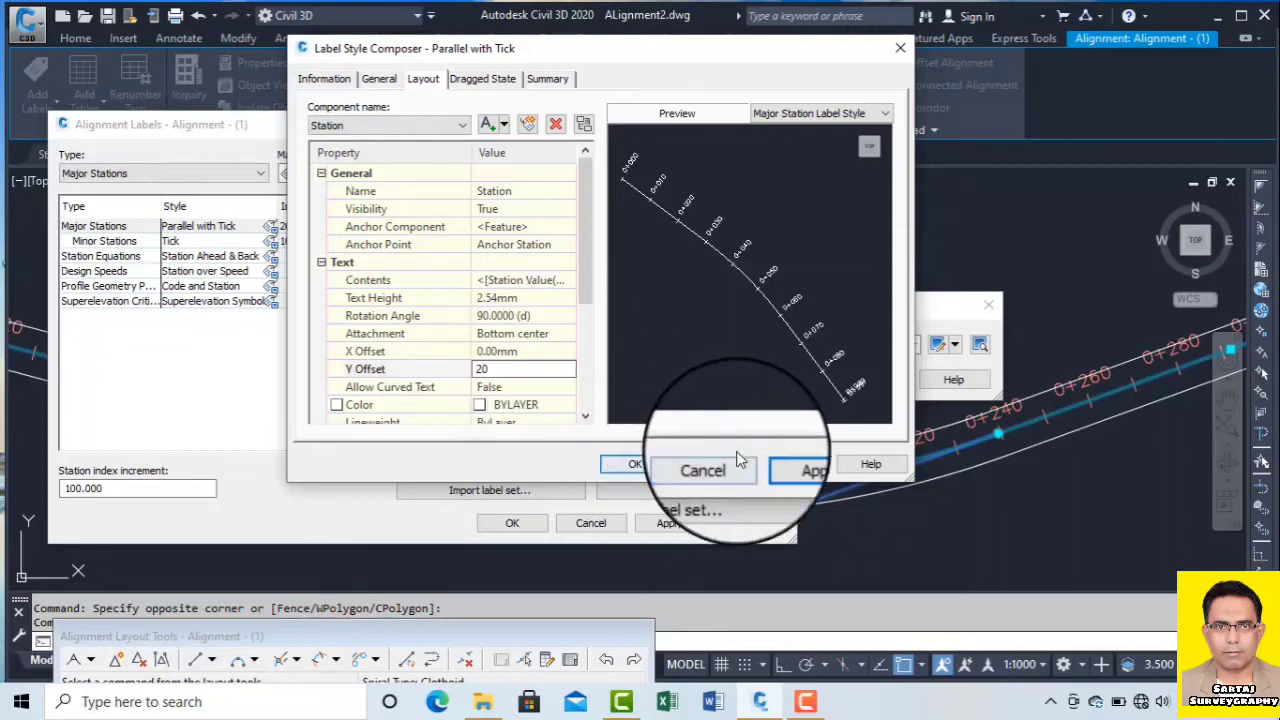
left_click(792, 463)
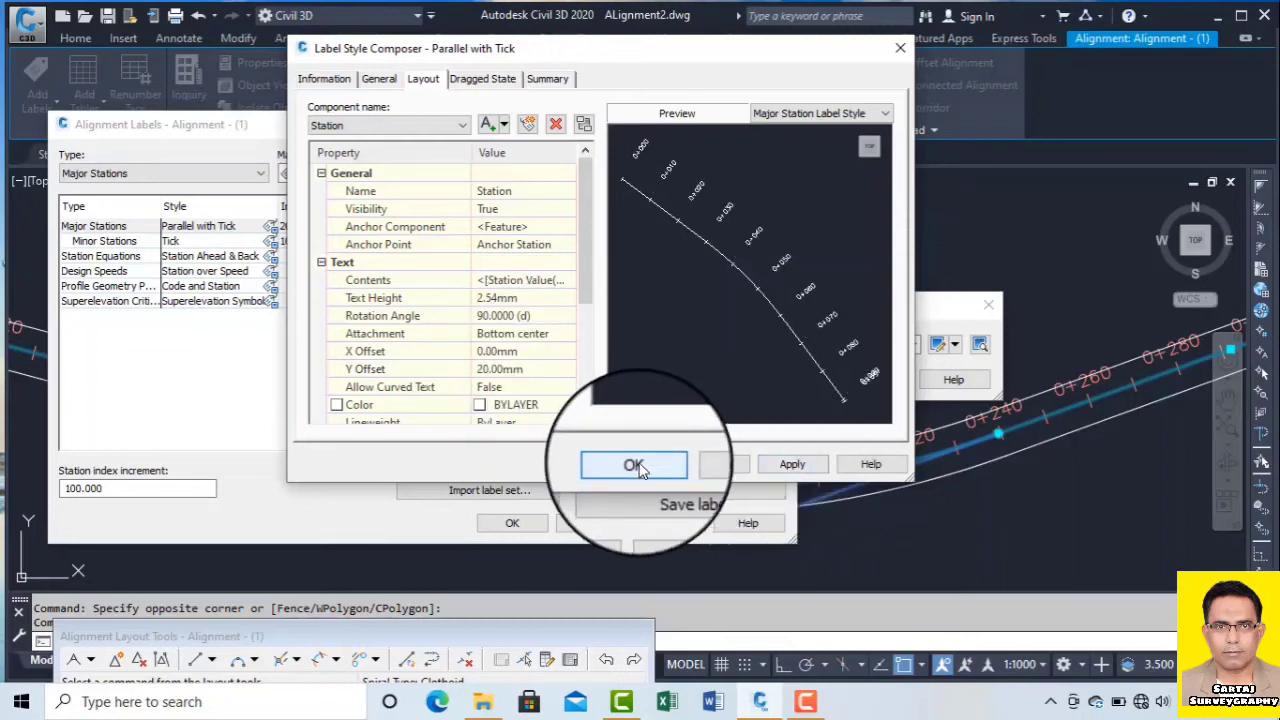
left_click(636, 465)
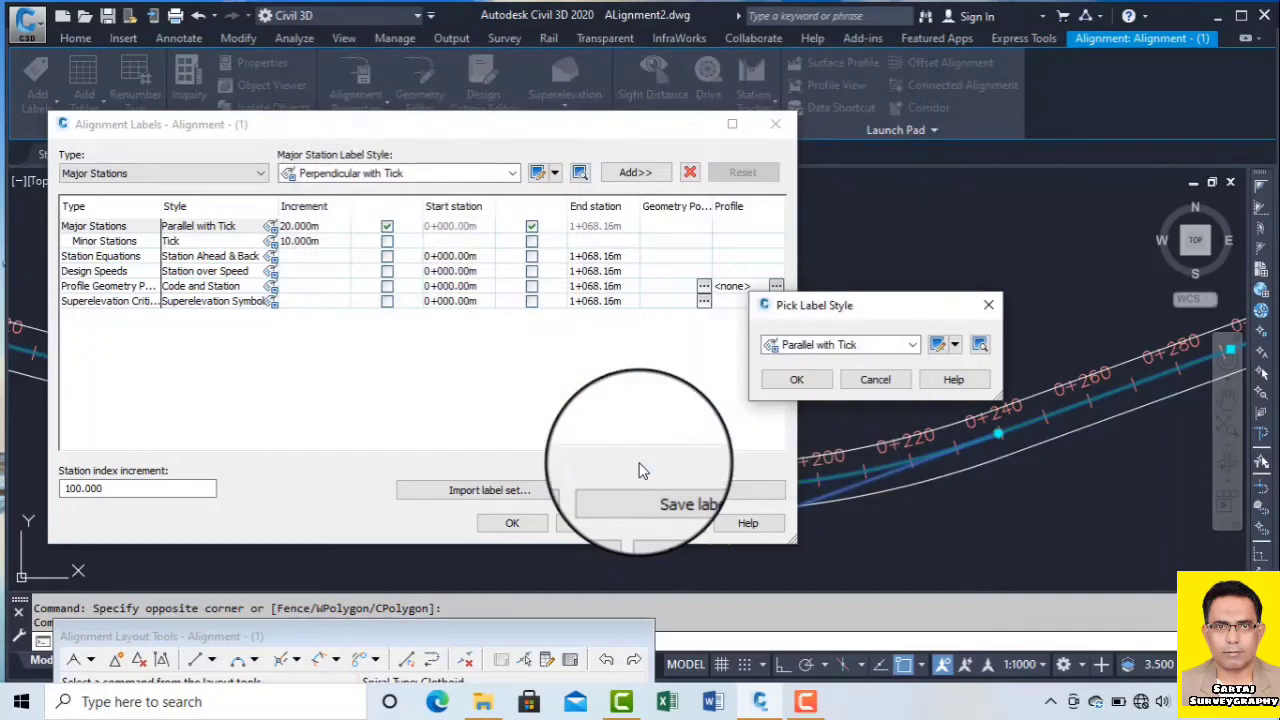
Set the station text color to yellow in the Parallel with Tick style and apply the updated labels to the alignment.
left_click(938, 344)
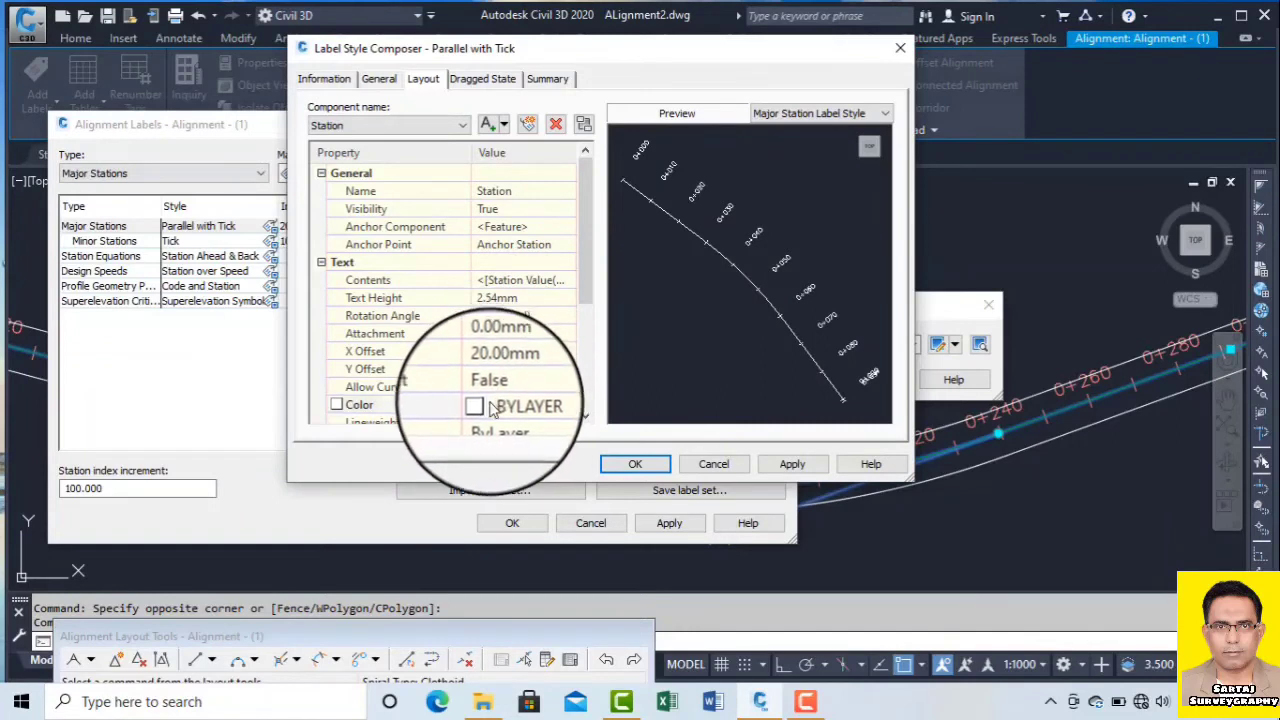
left_click(568, 408)
left_click(568, 405)
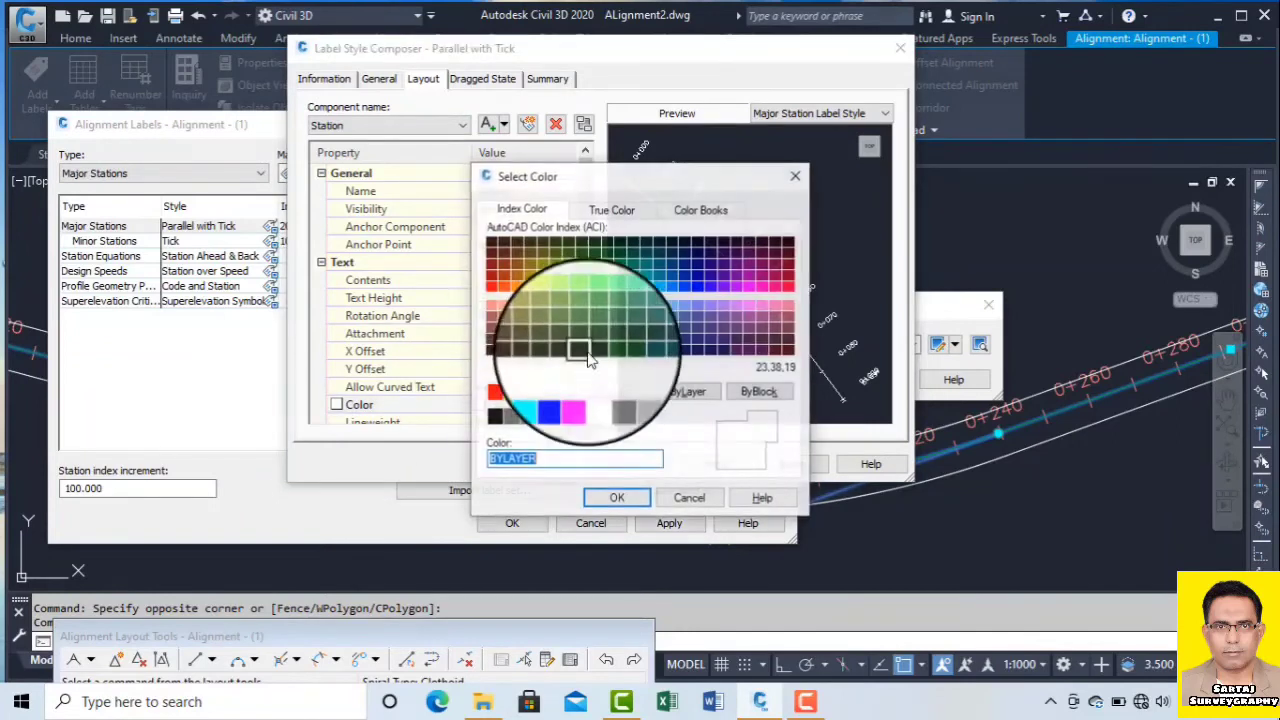
left_click(505, 391)
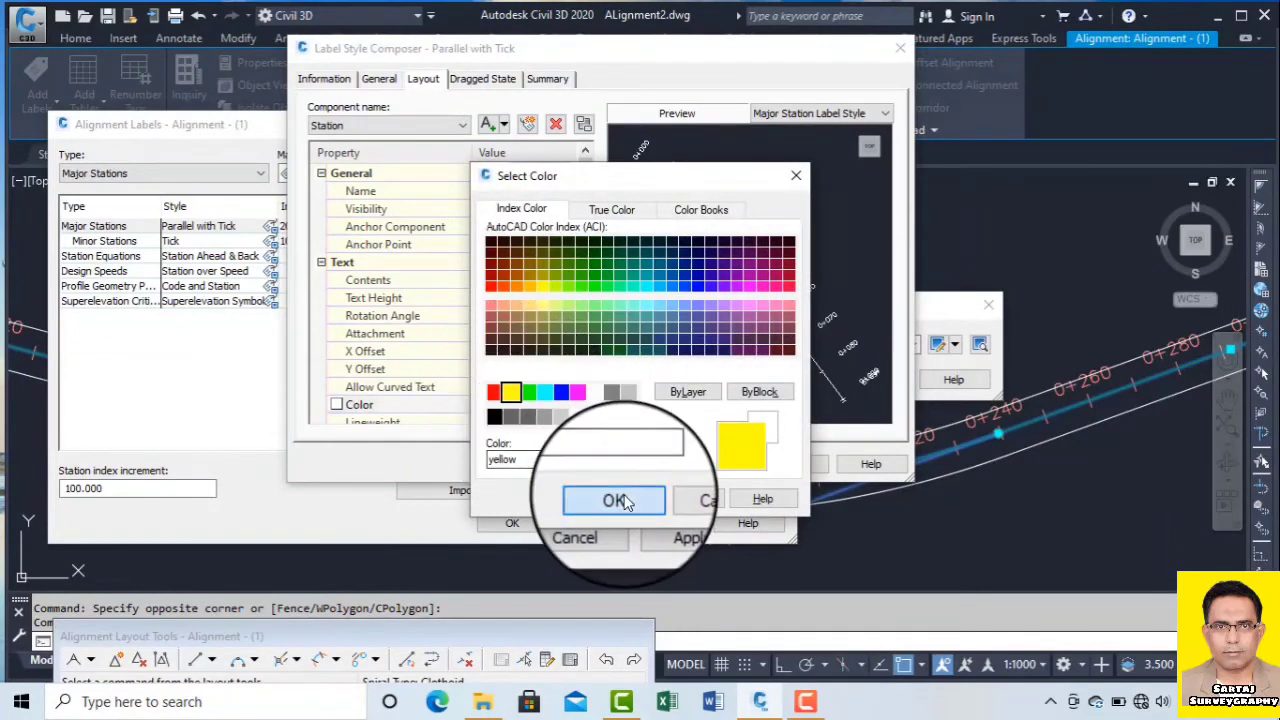
left_click(617, 498)
left_click(790, 463)
left_click(635, 463)
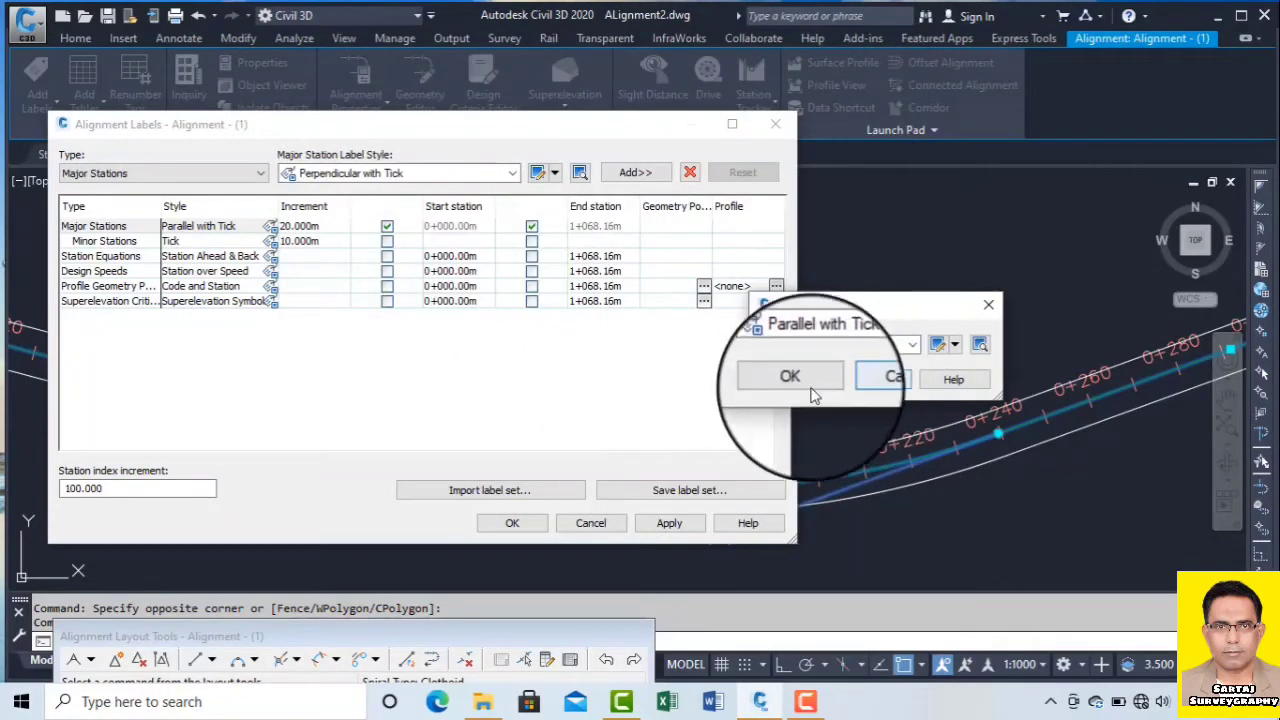
left_click(797, 390)
left_click(667, 523)
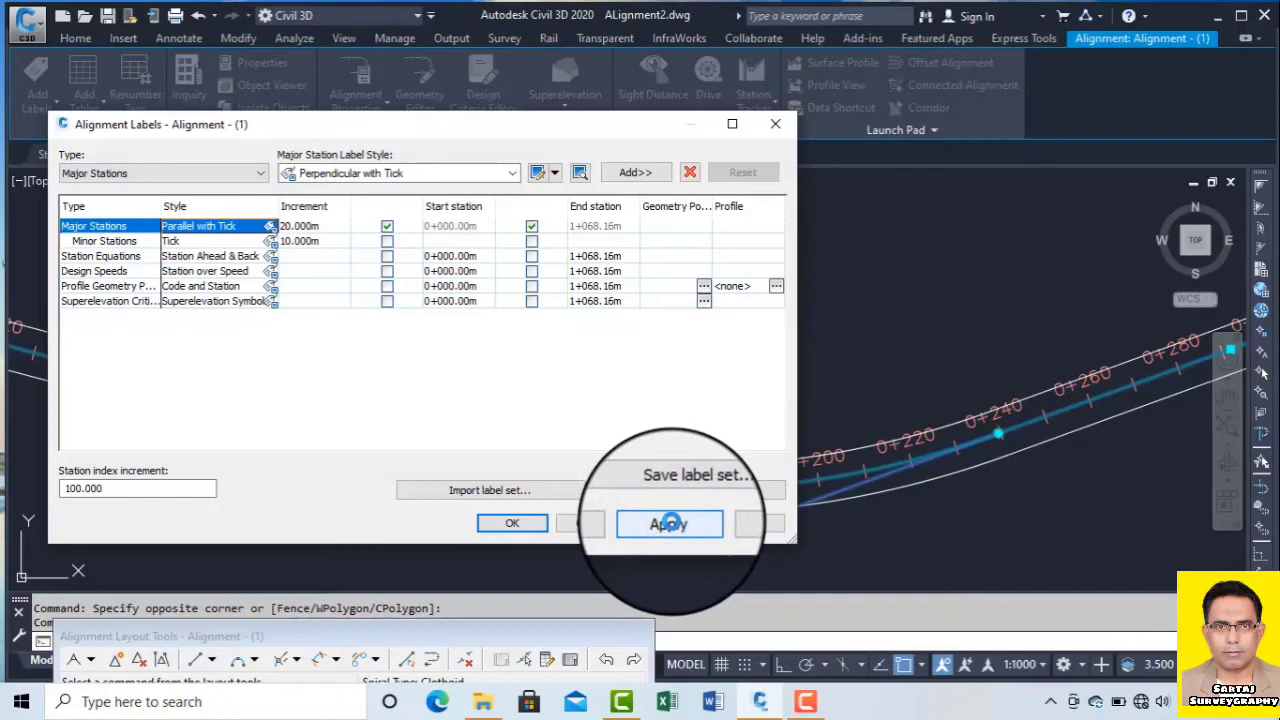
left_click(513, 525)
Deselect the alignment and examine the restyled station labels along its whole length.
scroll(711, 391, "down", 5)
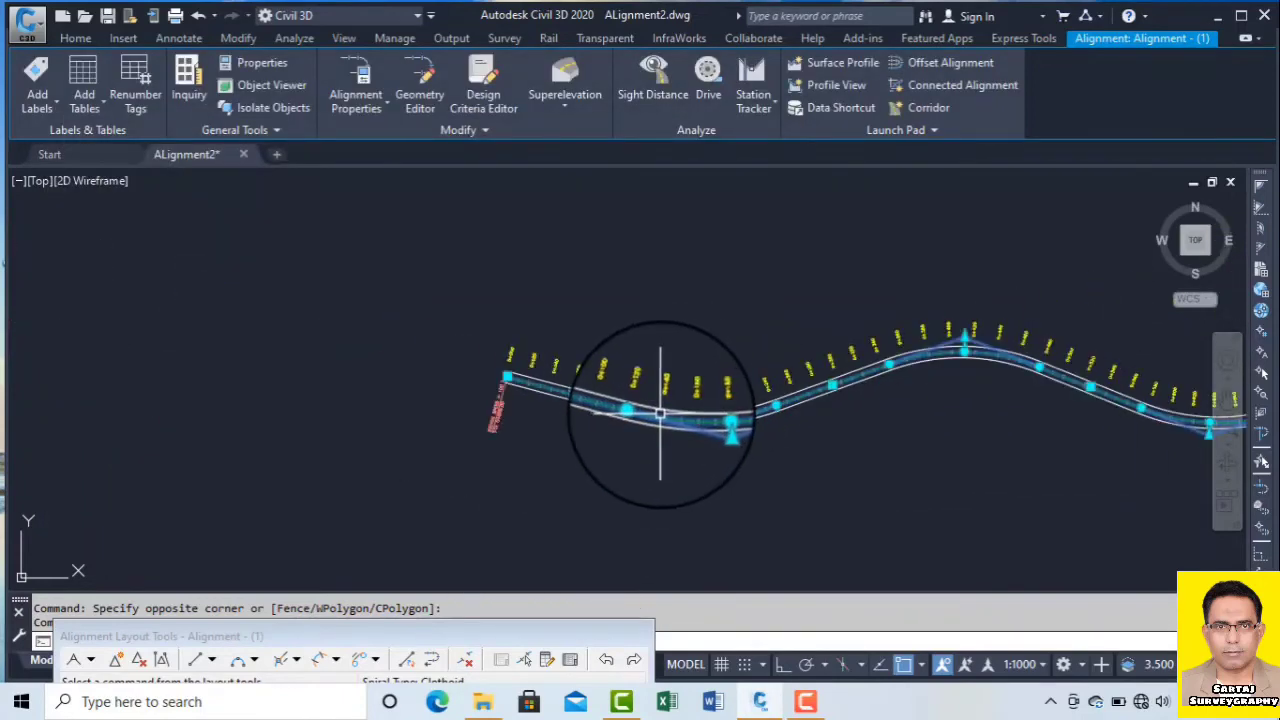
key("Escape")
scroll(646, 386, "up", 3)
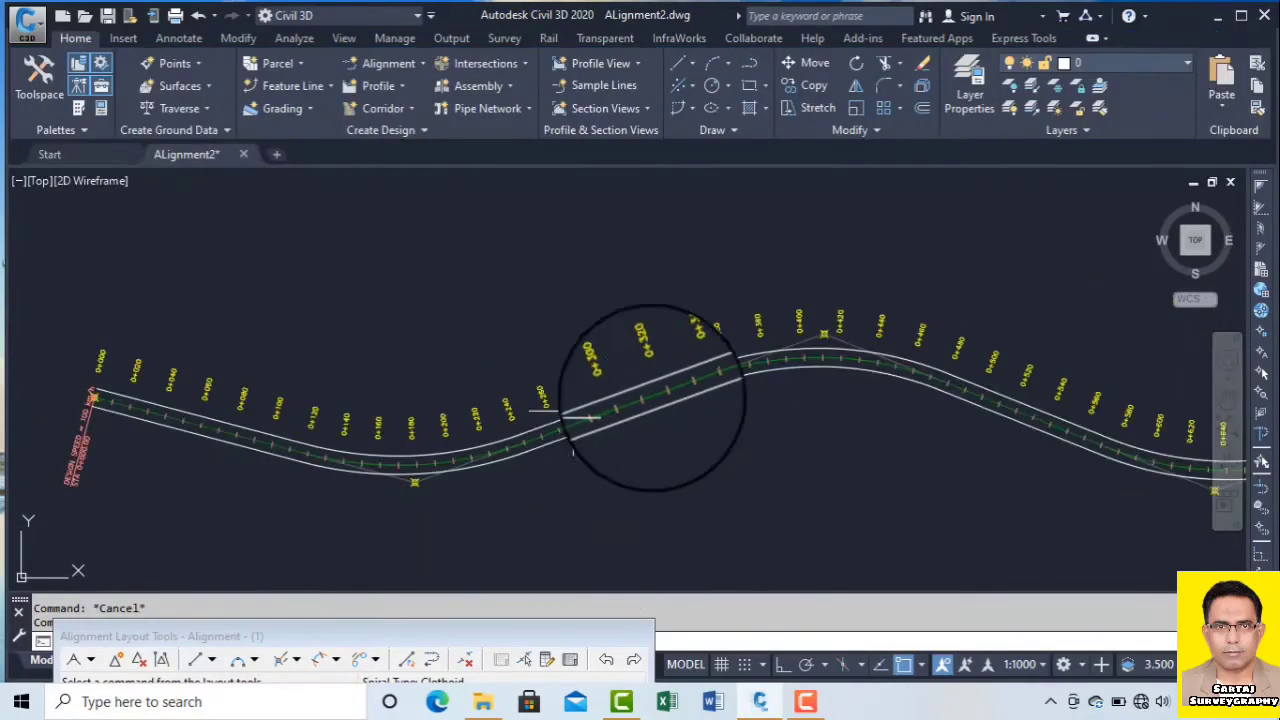
scroll(816, 383, "down", 3)
scroll(951, 400, "down", 2)
middle_click_drag(951, 400, 714, 414)
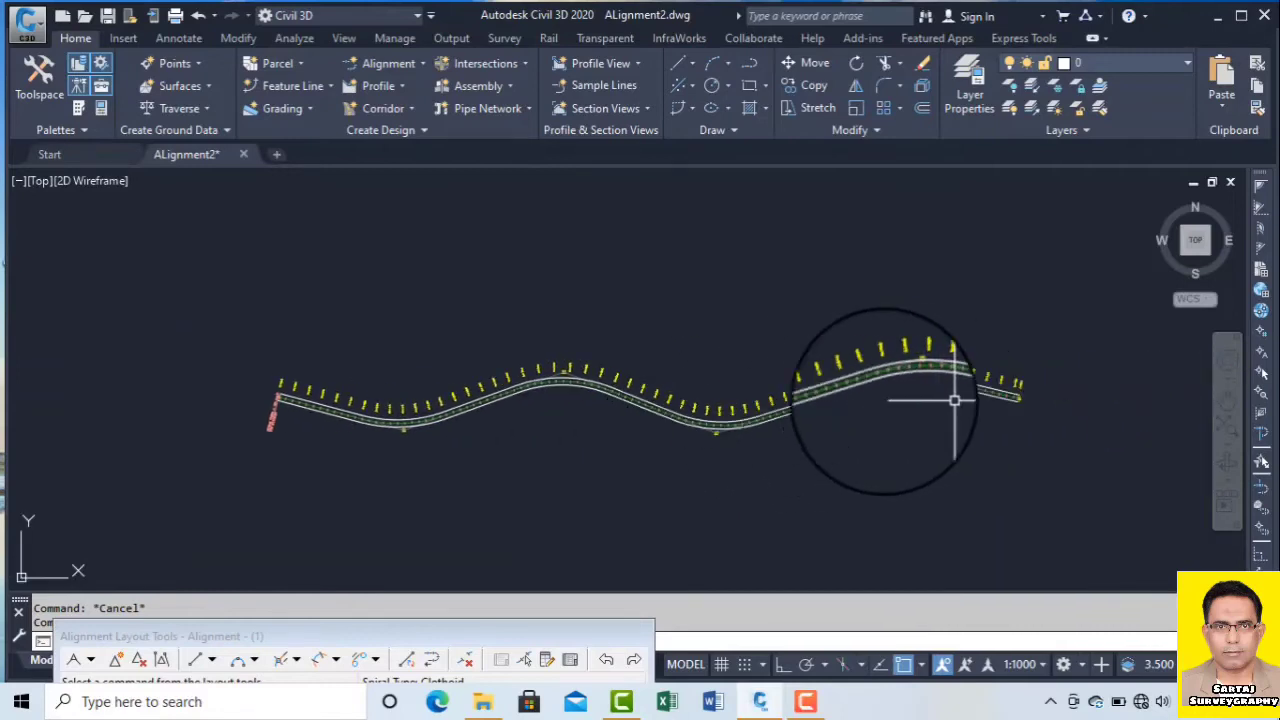
scroll(497, 365, "up", 3)
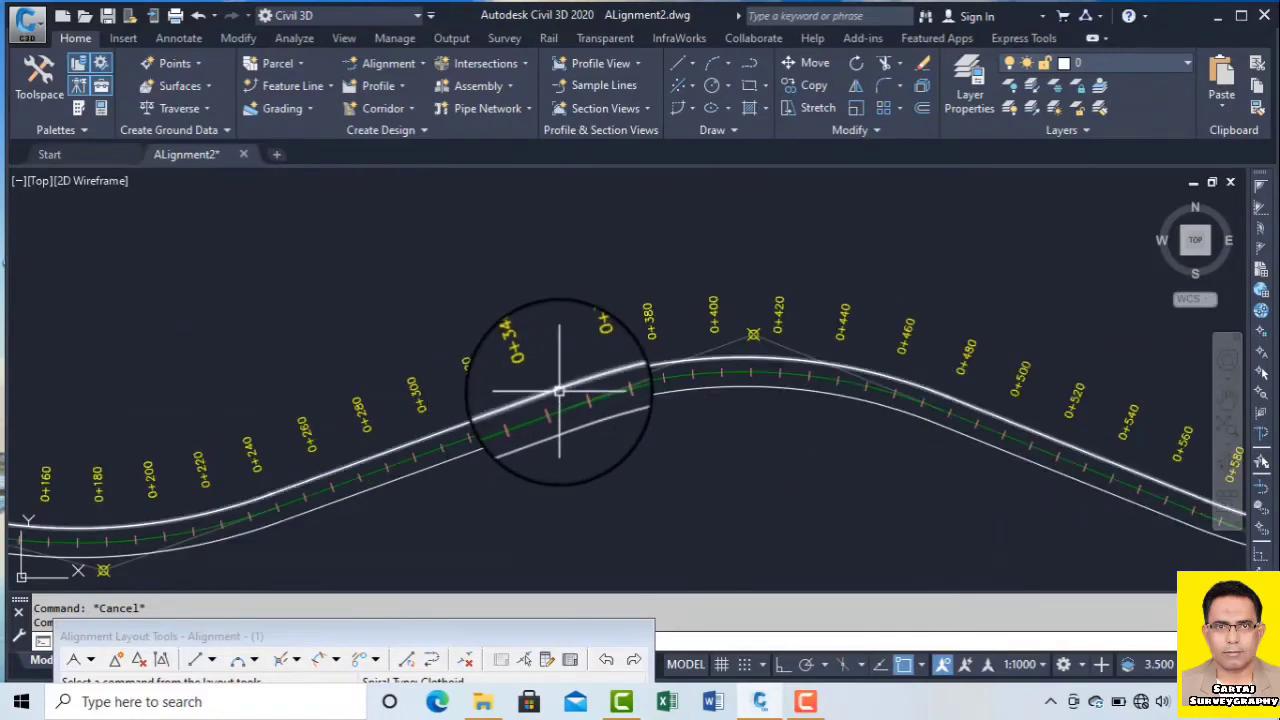
middle_click_drag(698, 340, 738, 325)
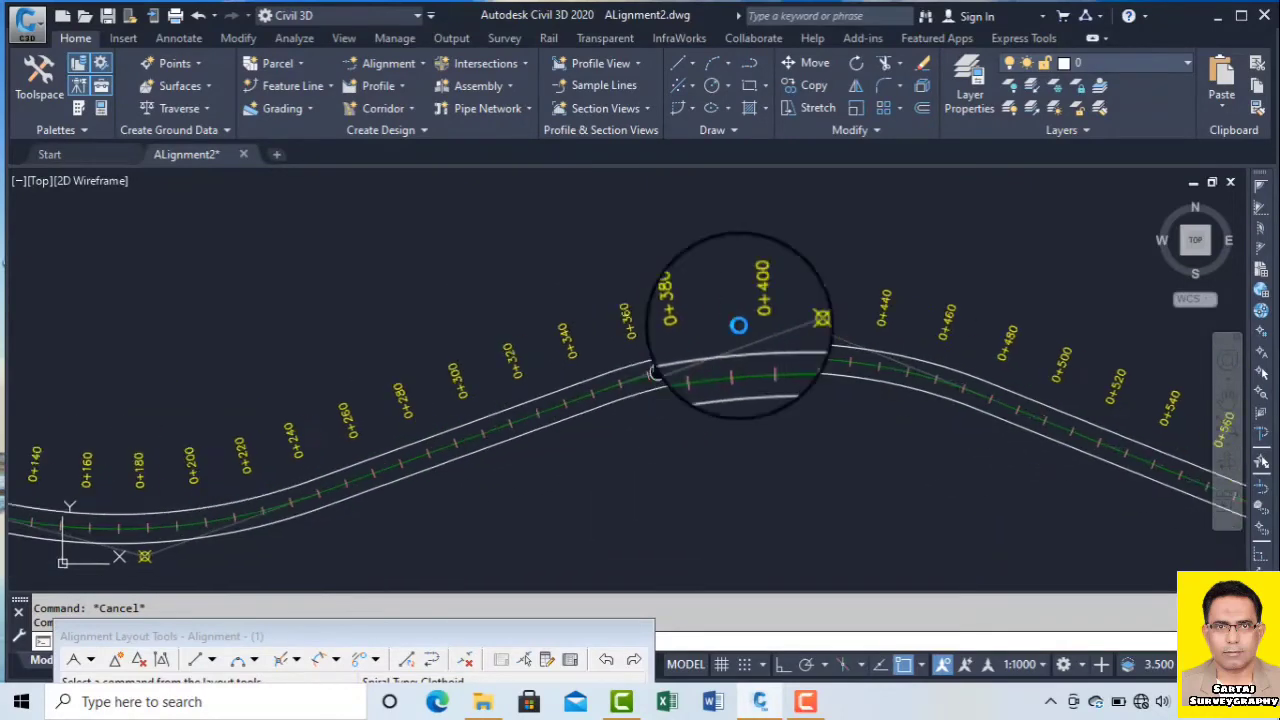
scroll(738, 325, "down", 1)
scroll(429, 414, "up", 1)
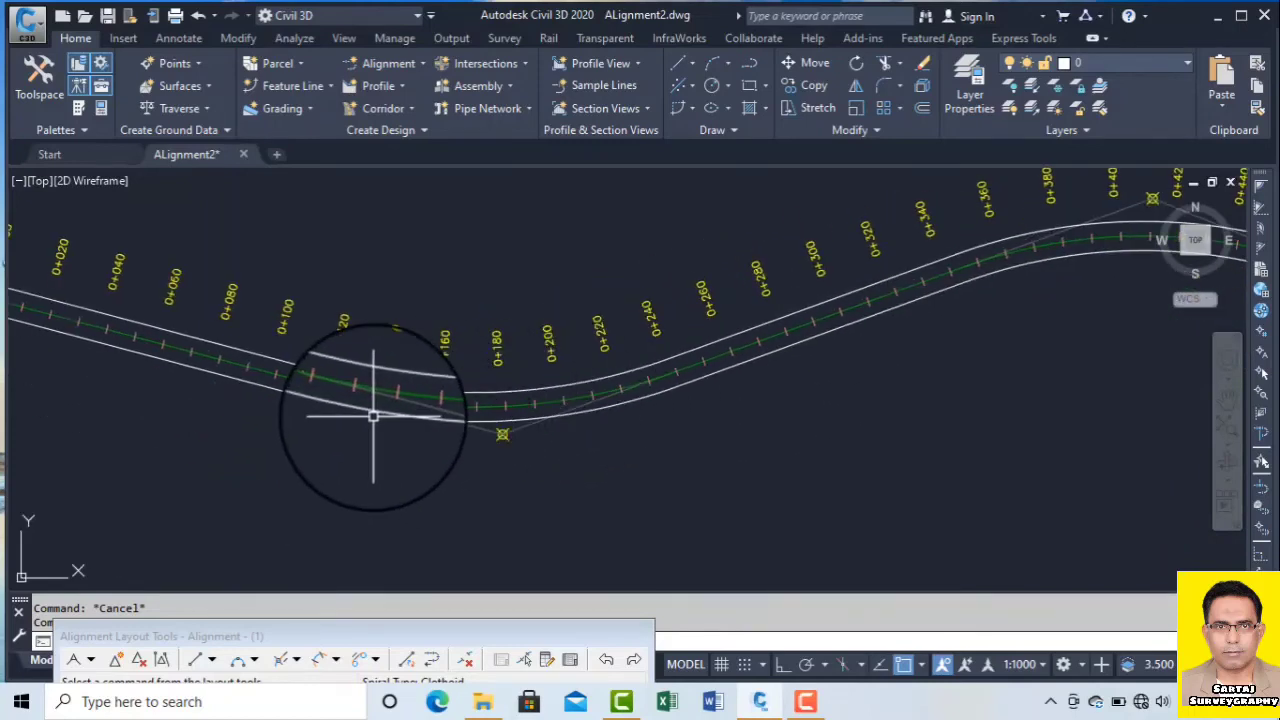
Open the alignment properties of the right-hand offset alignment below the centreline.
left_click(366, 410)
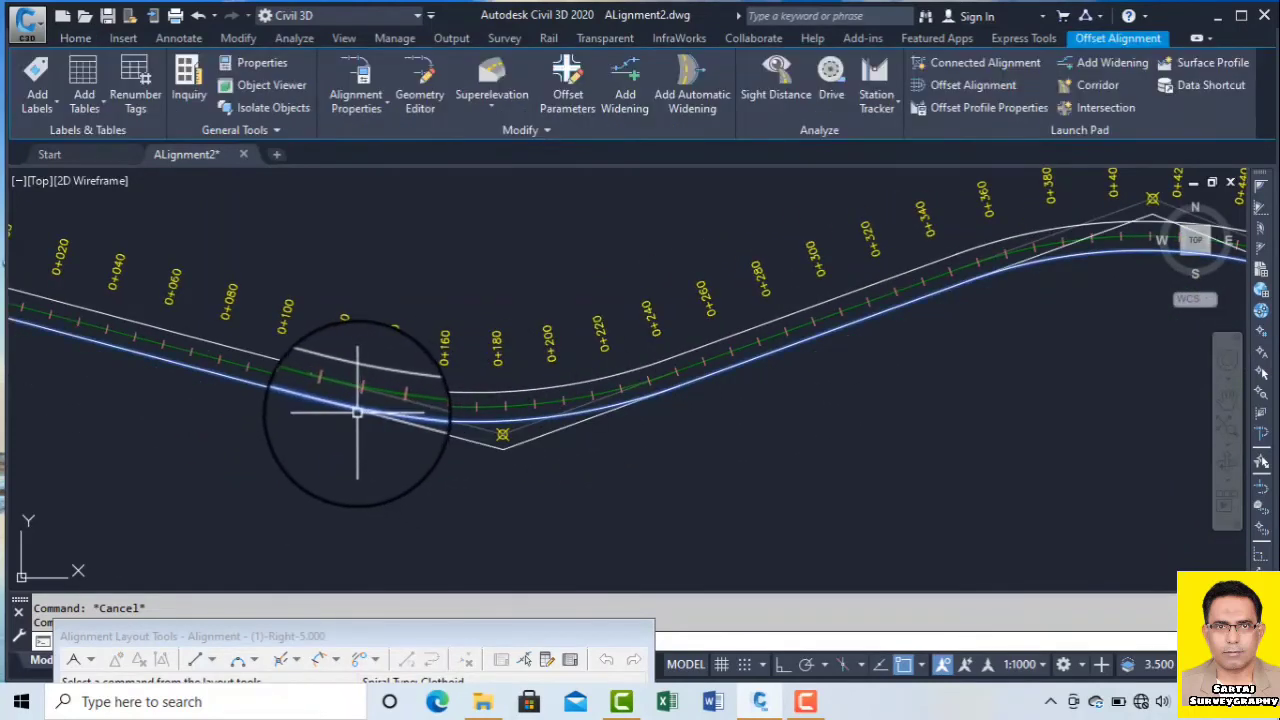
right_click(357, 412)
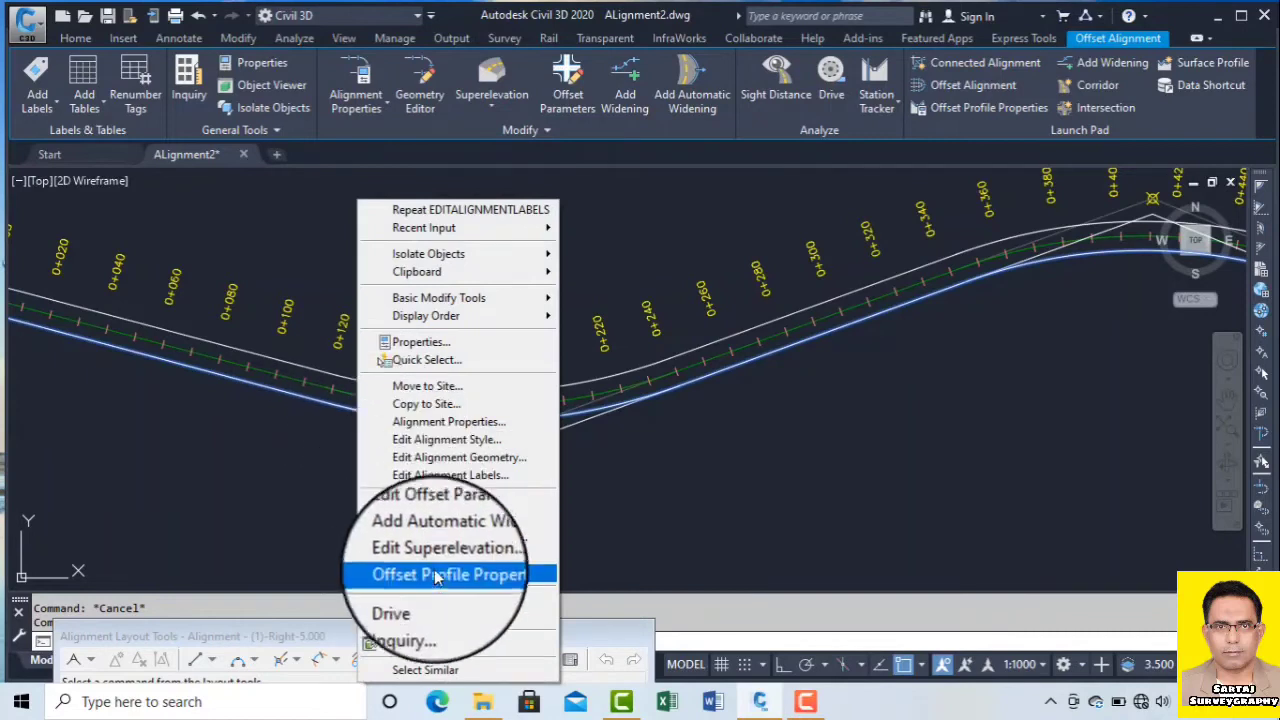
left_click(371, 572)
right_click(476, 412)
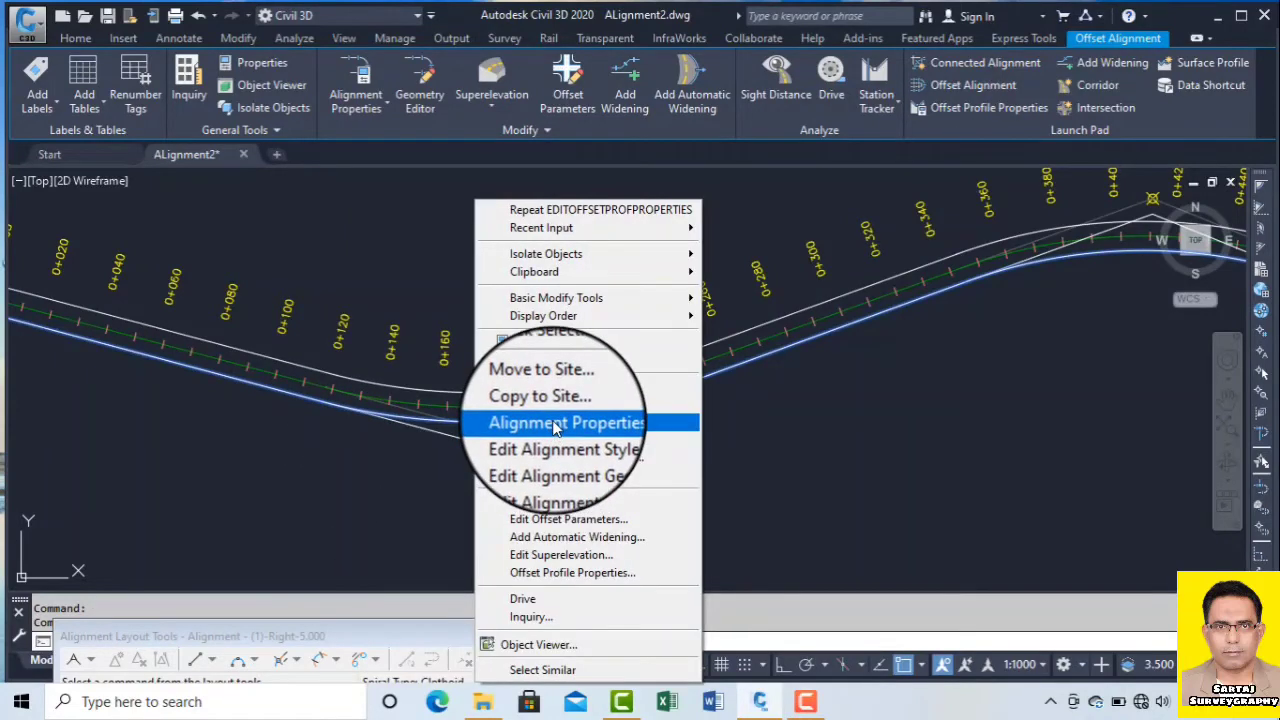
left_click(556, 423)
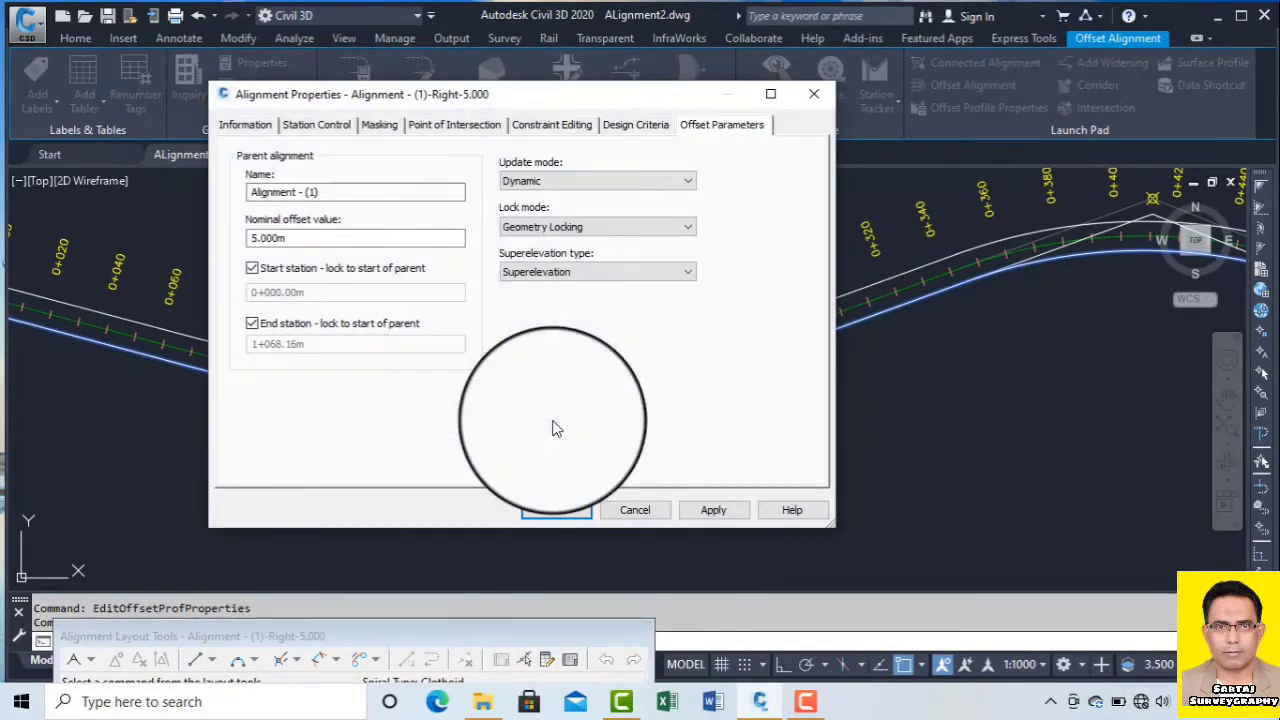
Review the right offset alignment's general information, station control and offset parameters.
left_click(245, 125)
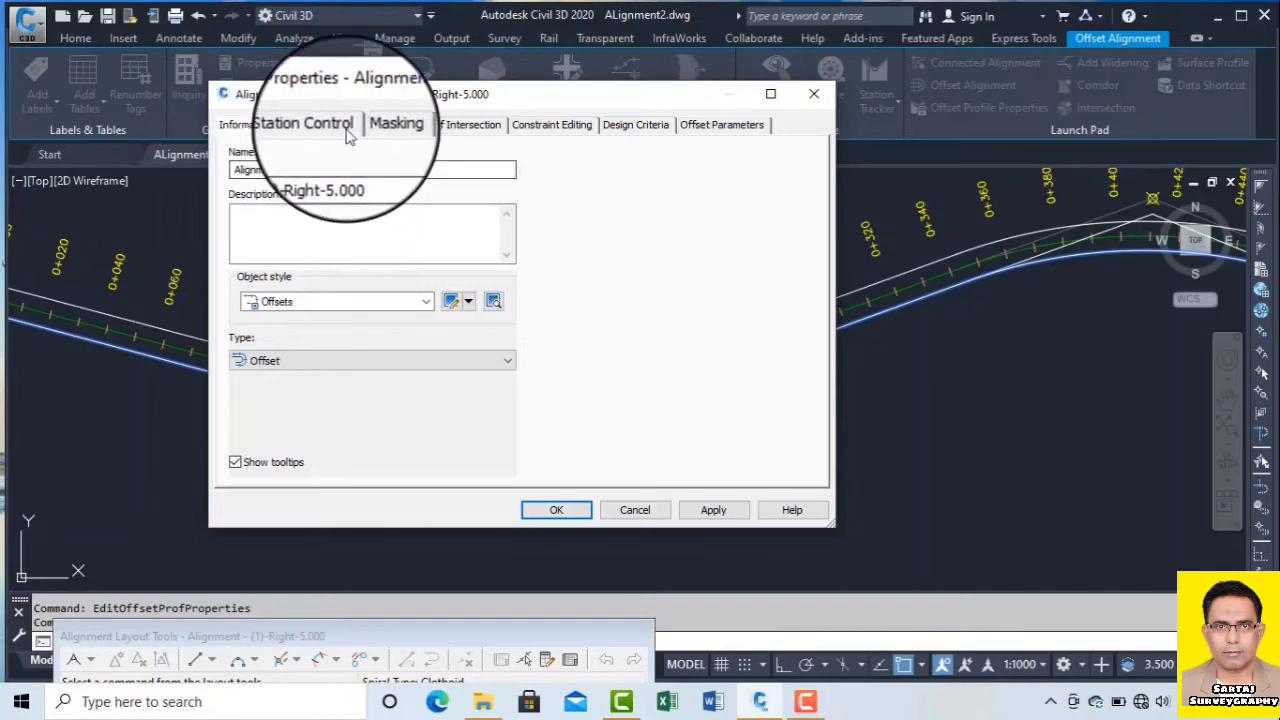
left_click(345, 135)
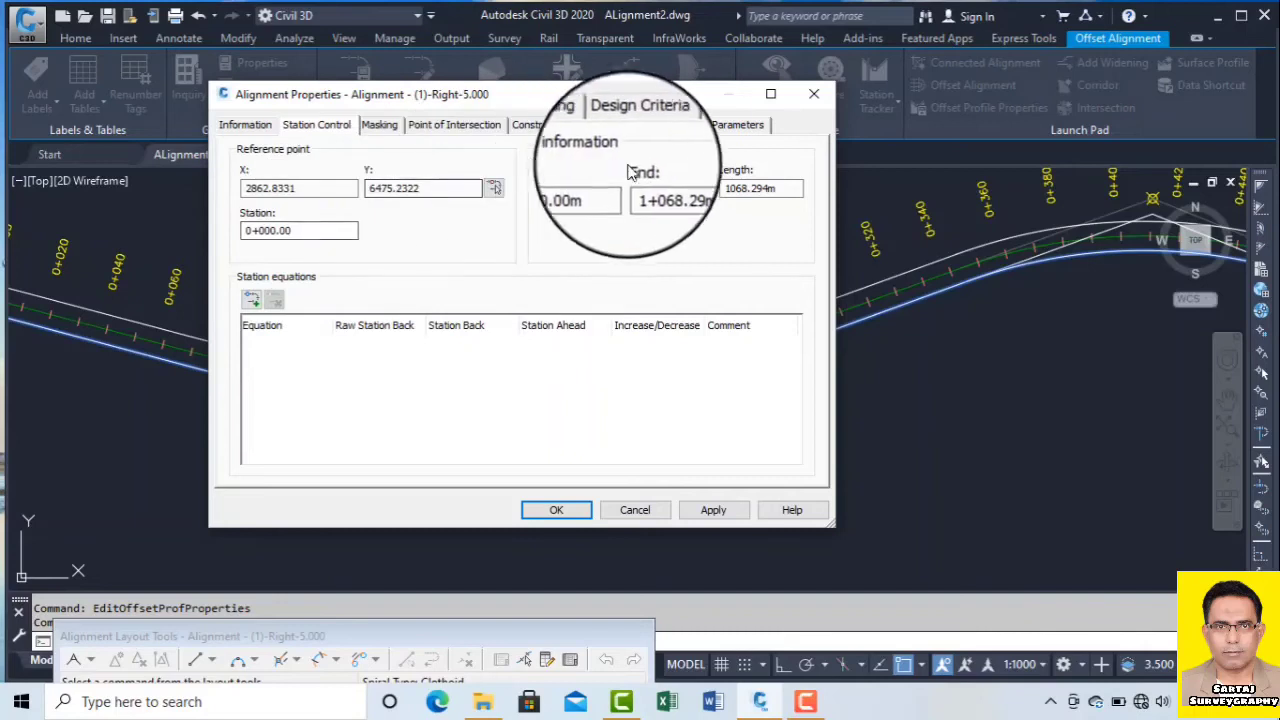
left_click(718, 126)
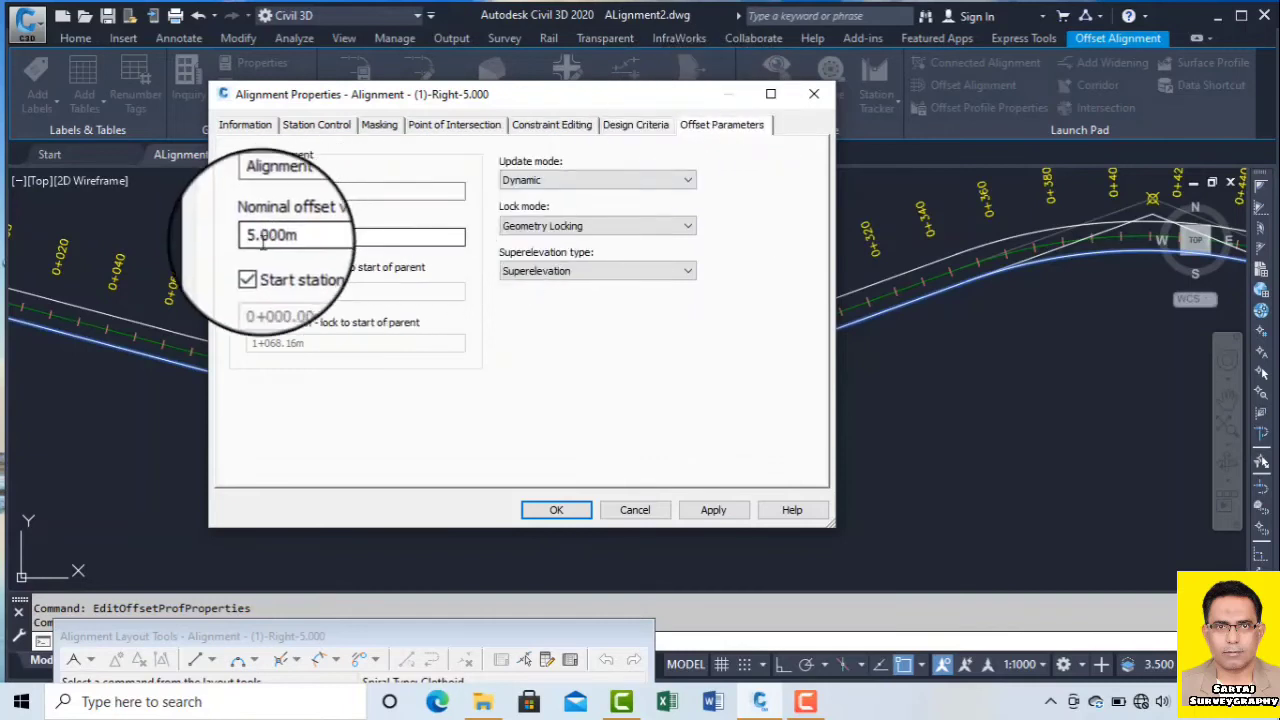
left_click(245, 124)
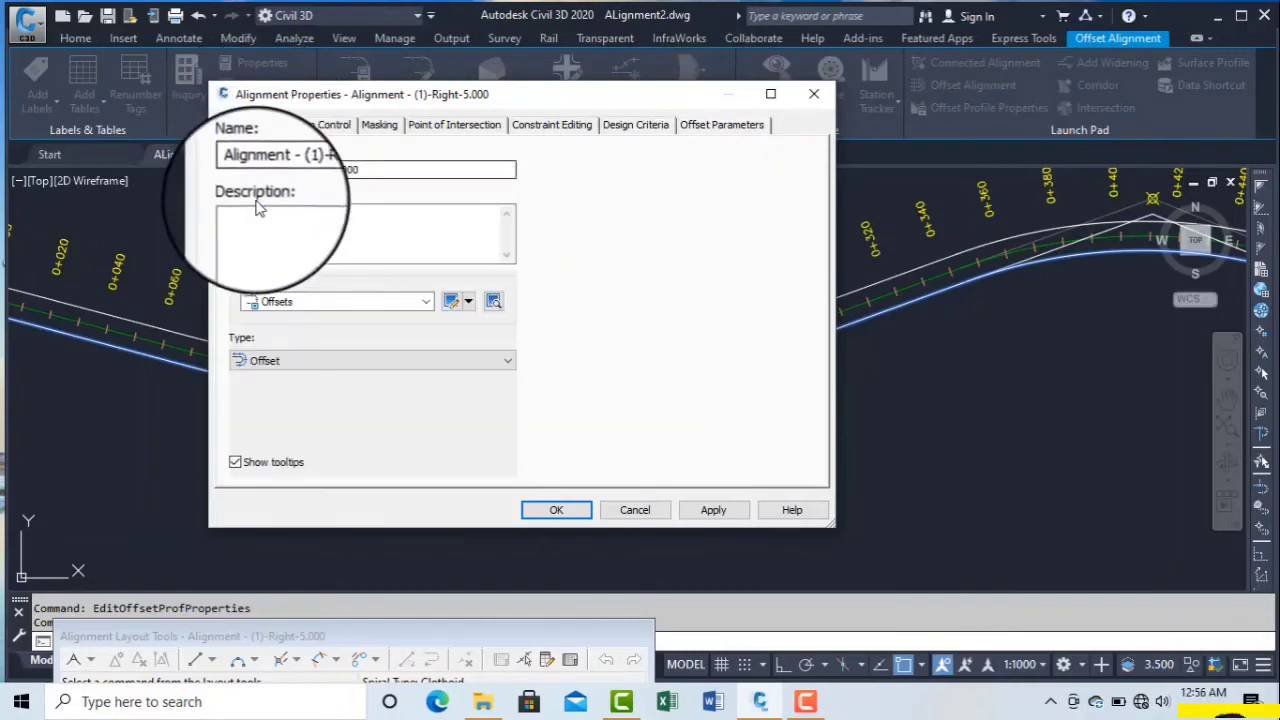
Set the right offset alignment's nominal offset value to 10 m and apply it.
left_click(712, 126)
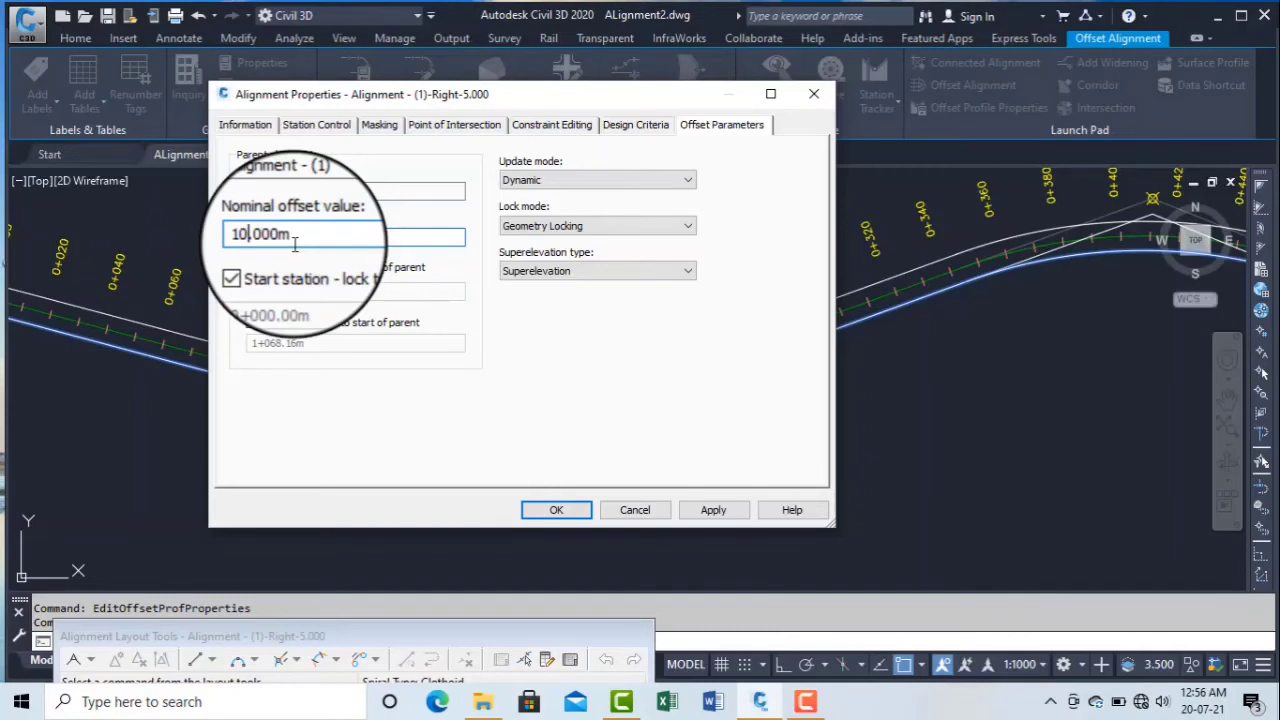
left_click(245, 124)
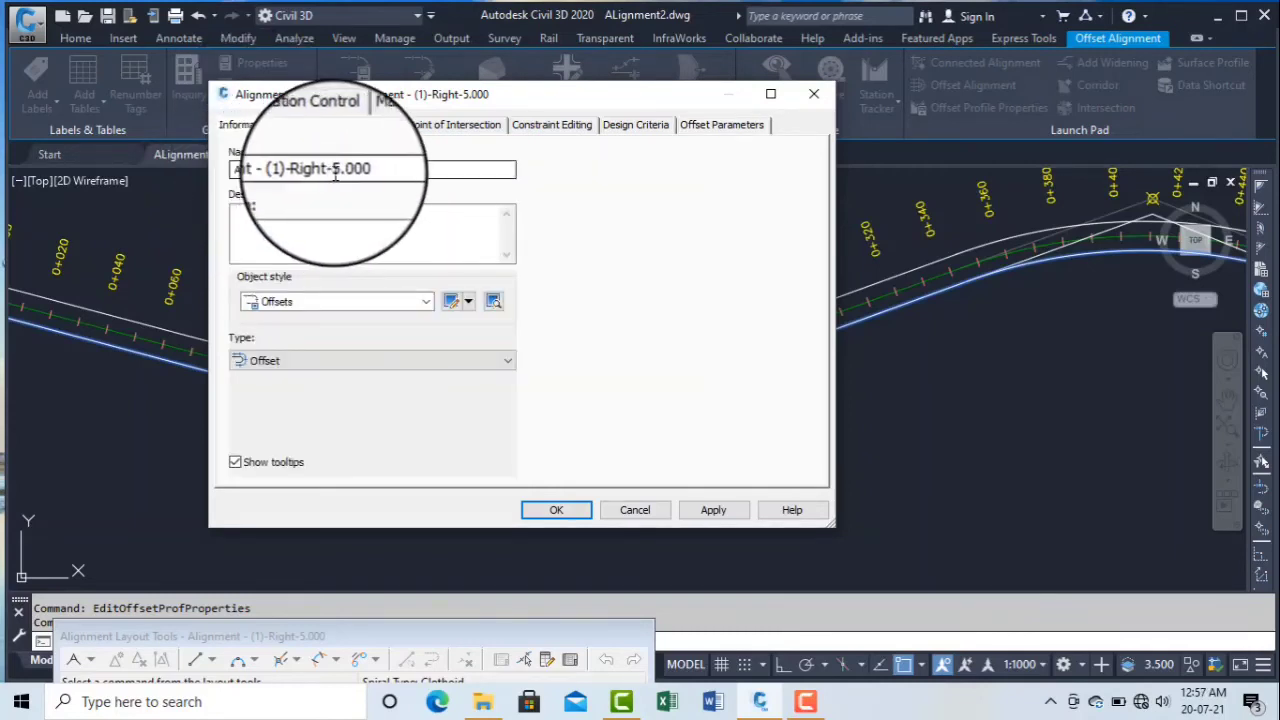
left_click(712, 126)
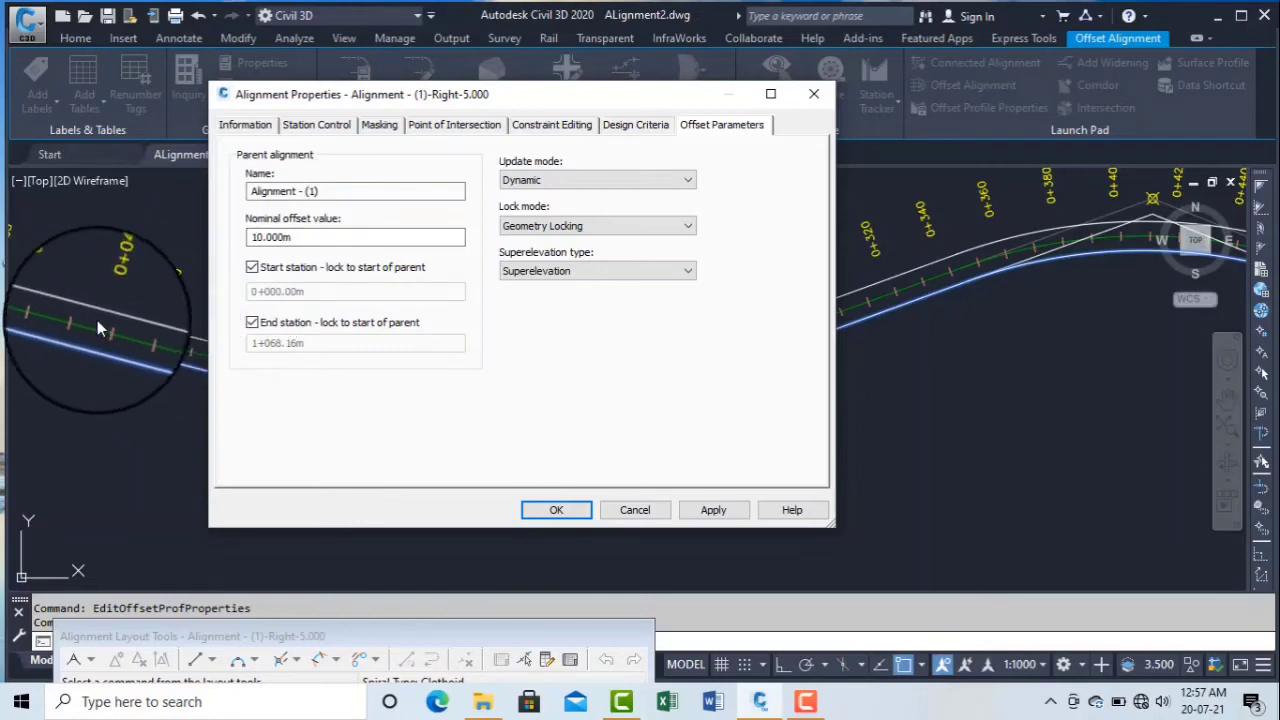
left_click(708, 510)
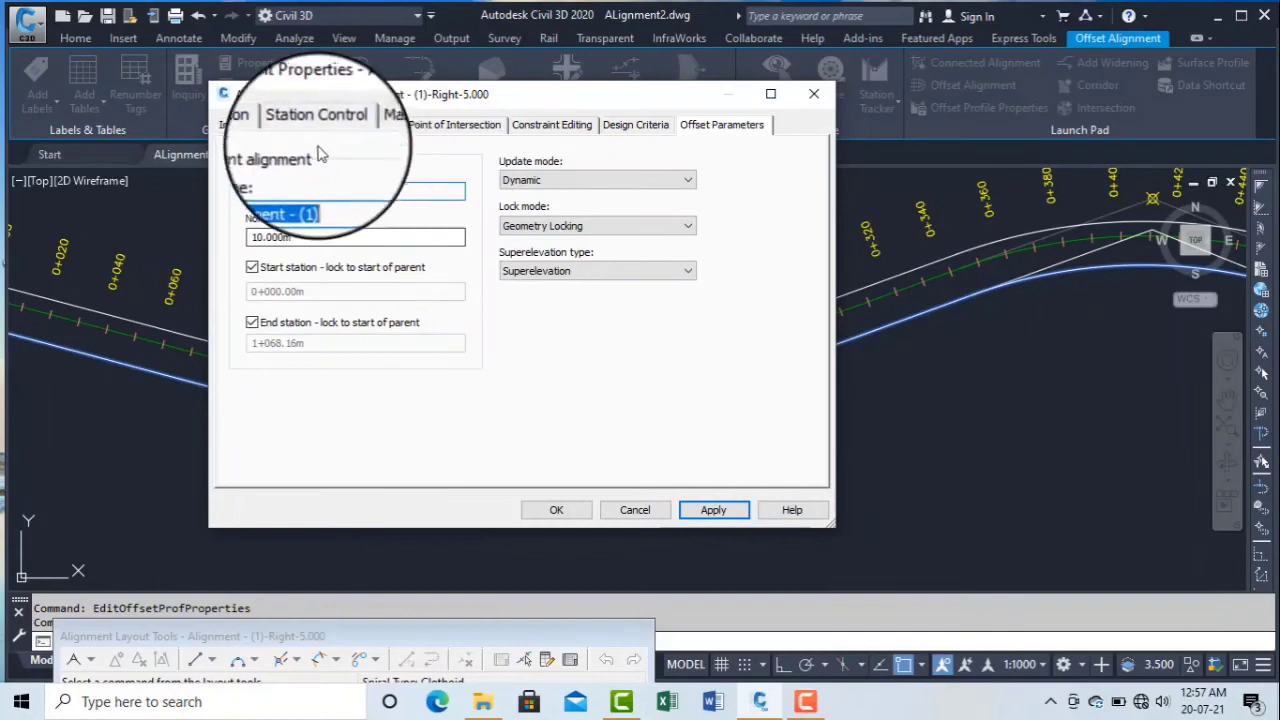
left_click(553, 510)
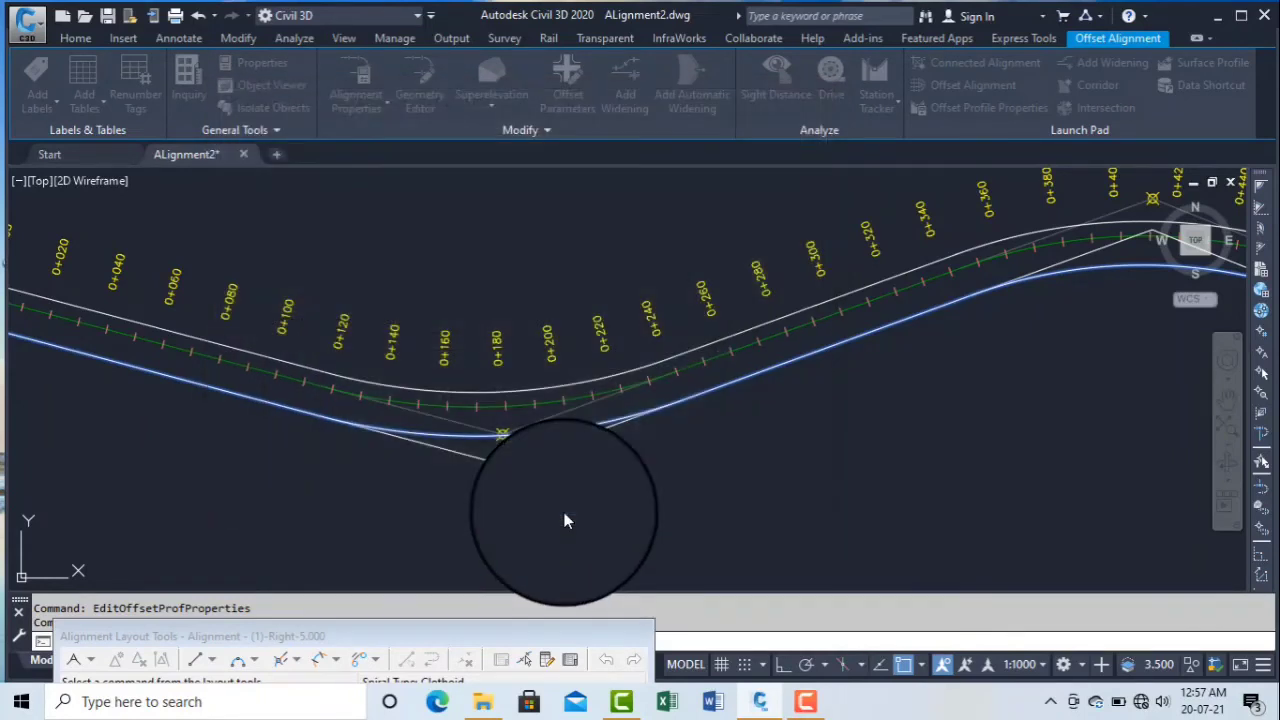
left_click(451, 392)
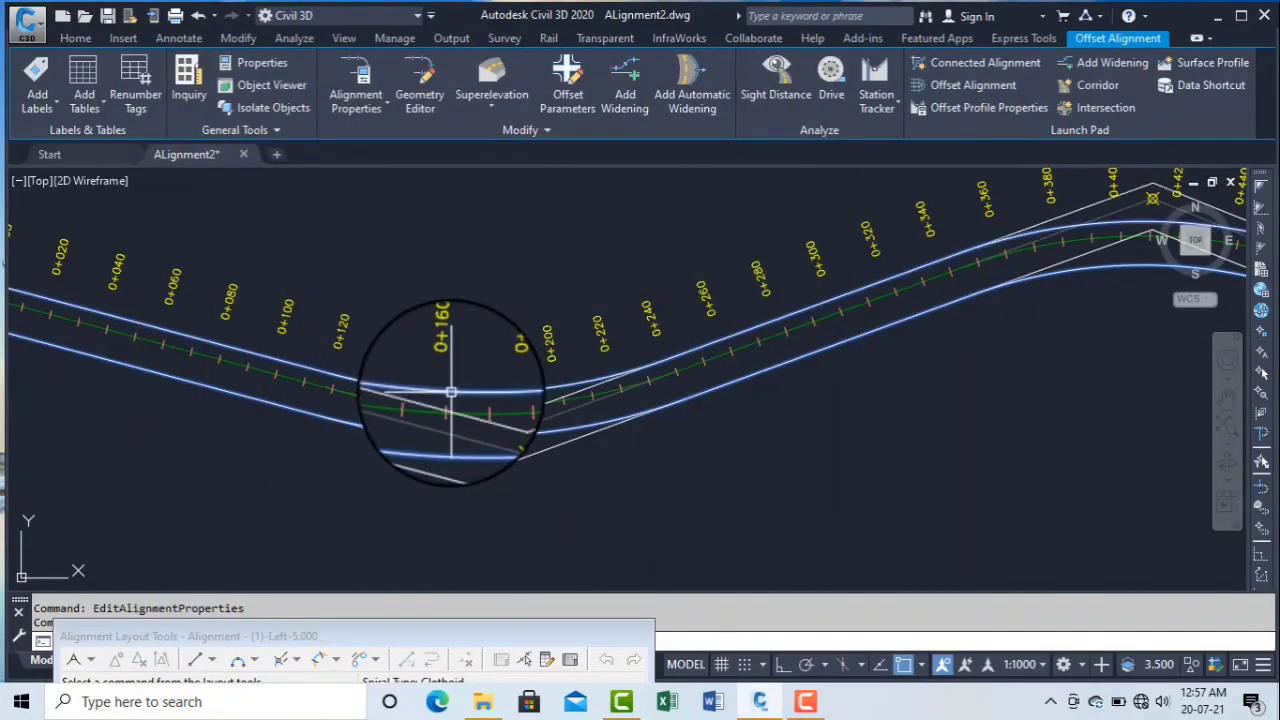
right_click(480, 380)
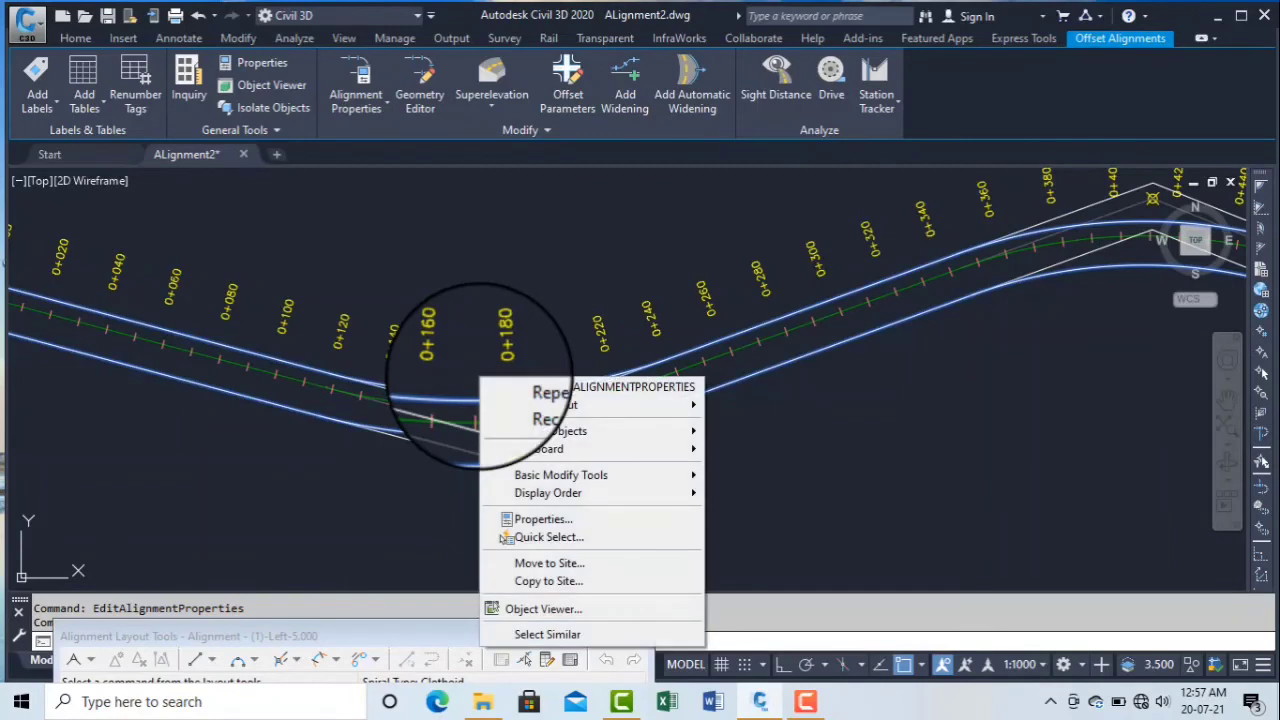
key("Escape")
key("Escape")
Open the alignment properties of the left-hand offset alignment above the centreline.
left_click(457, 392)
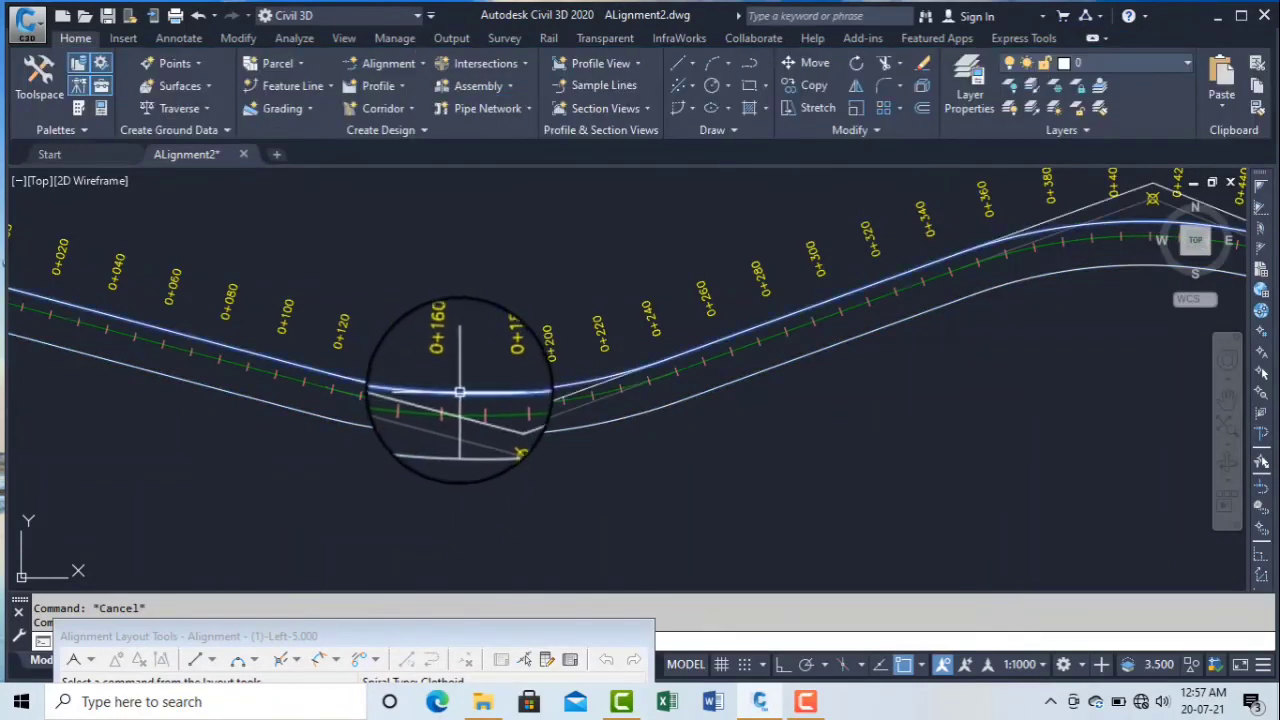
right_click(466, 392)
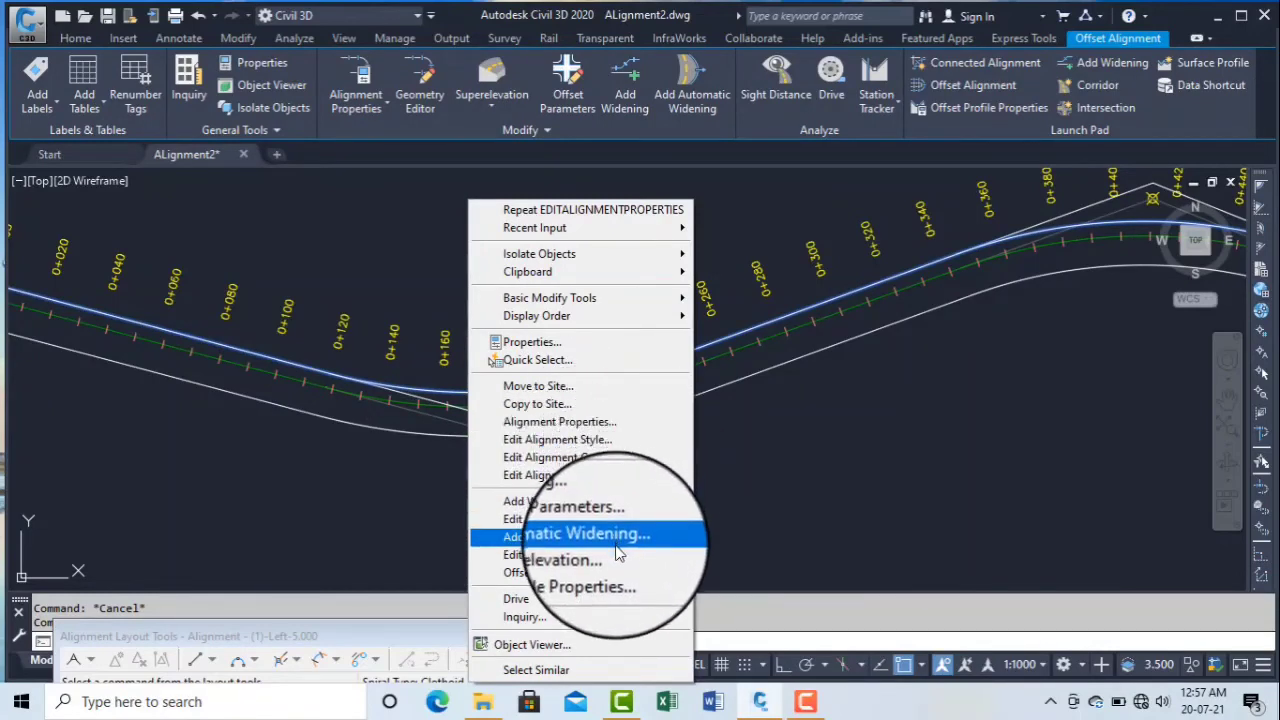
left_click(617, 422)
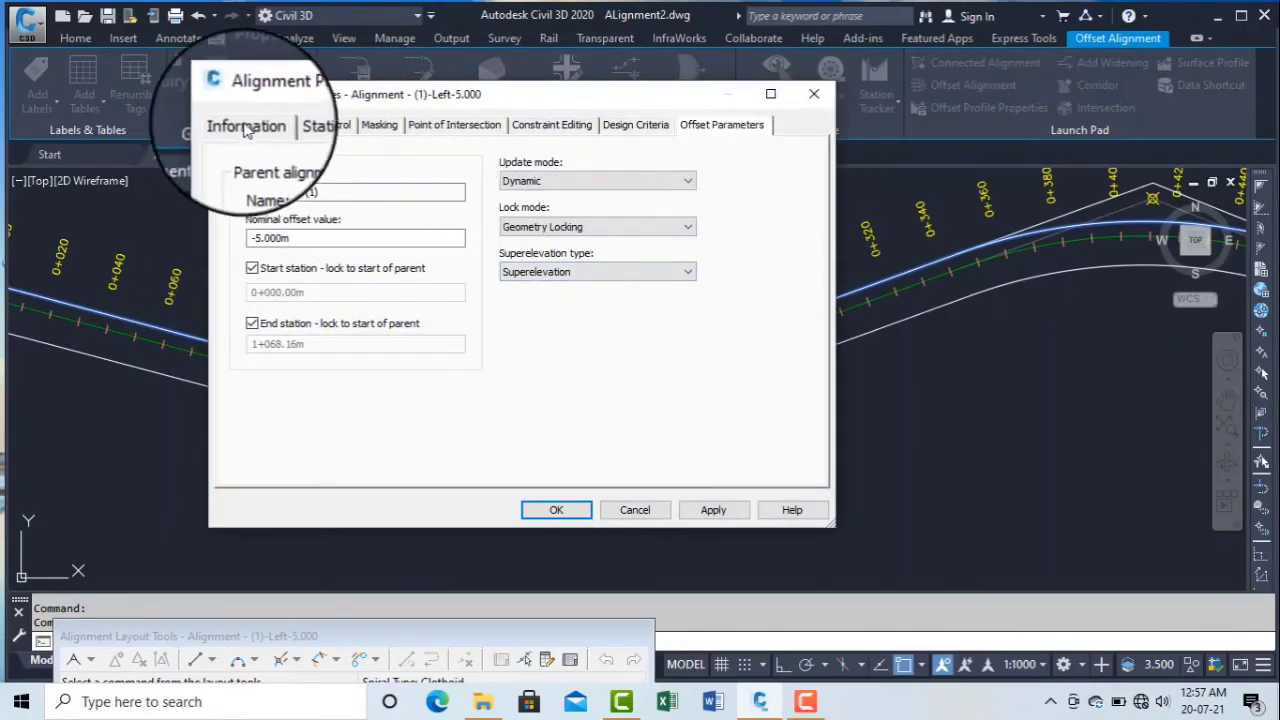
Review the left offset alignment's name, general information and offset parameters.
left_click(248, 128)
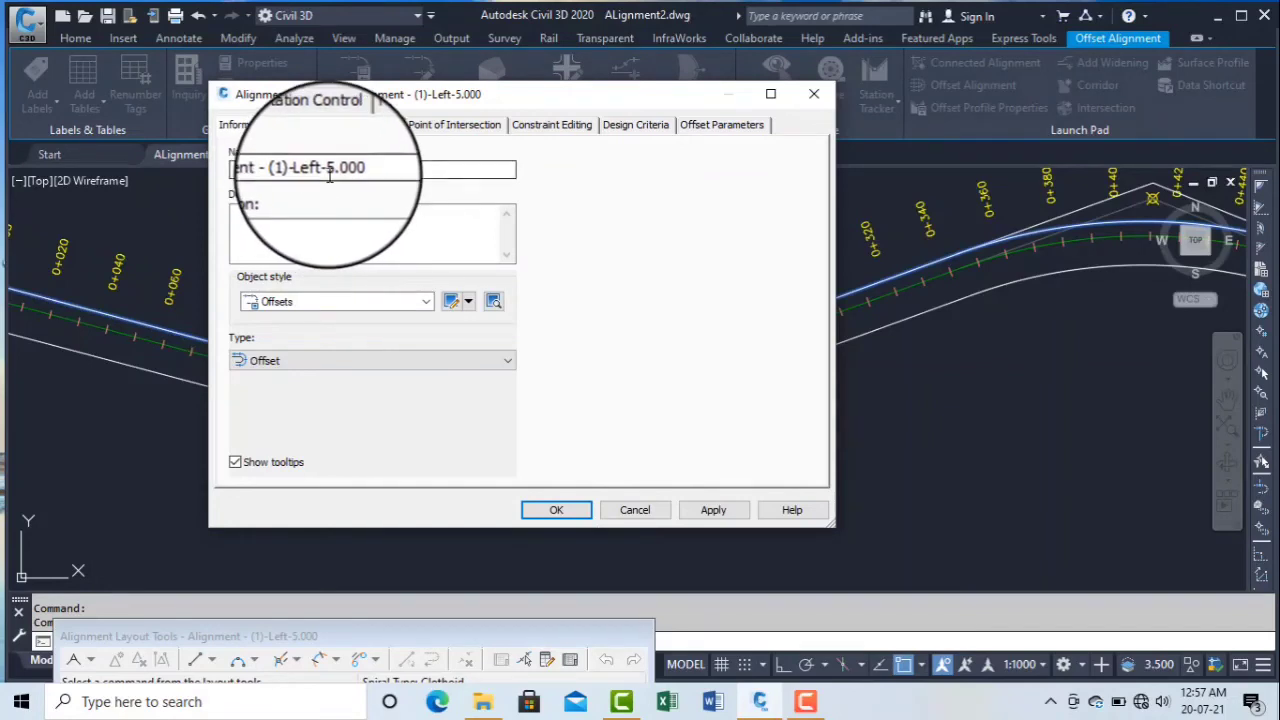
left_click(723, 126)
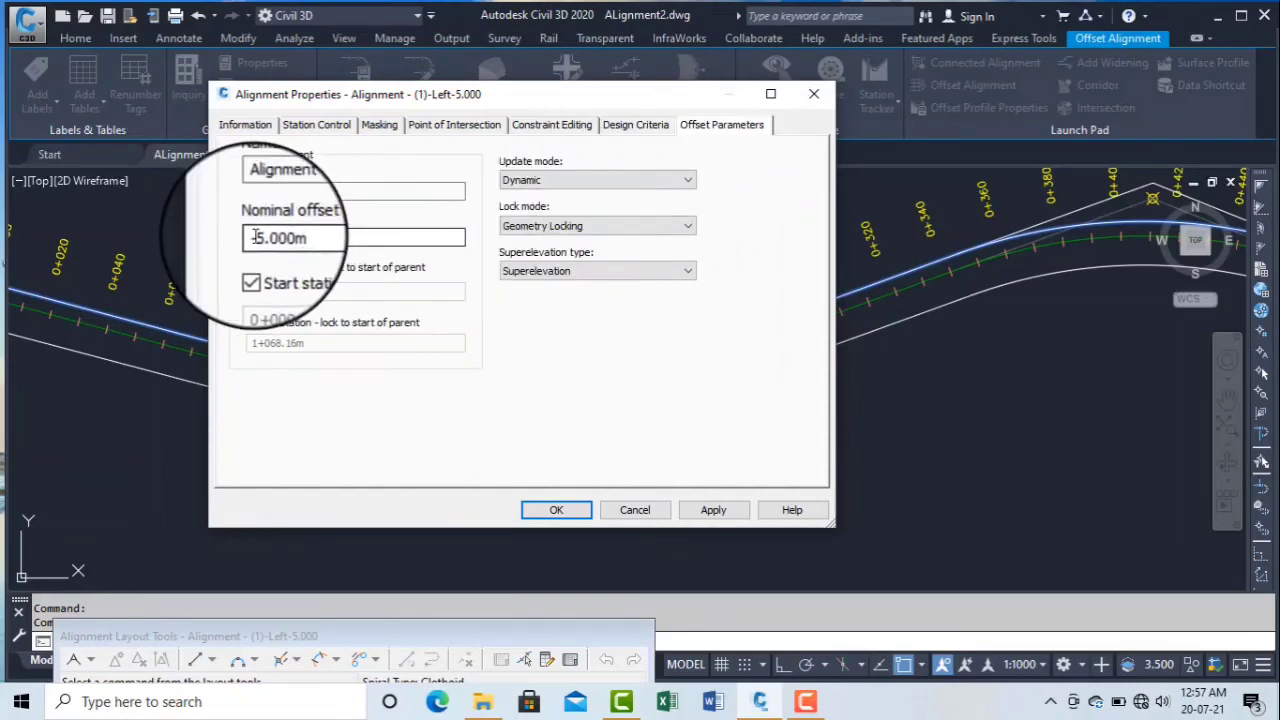
left_click(248, 126)
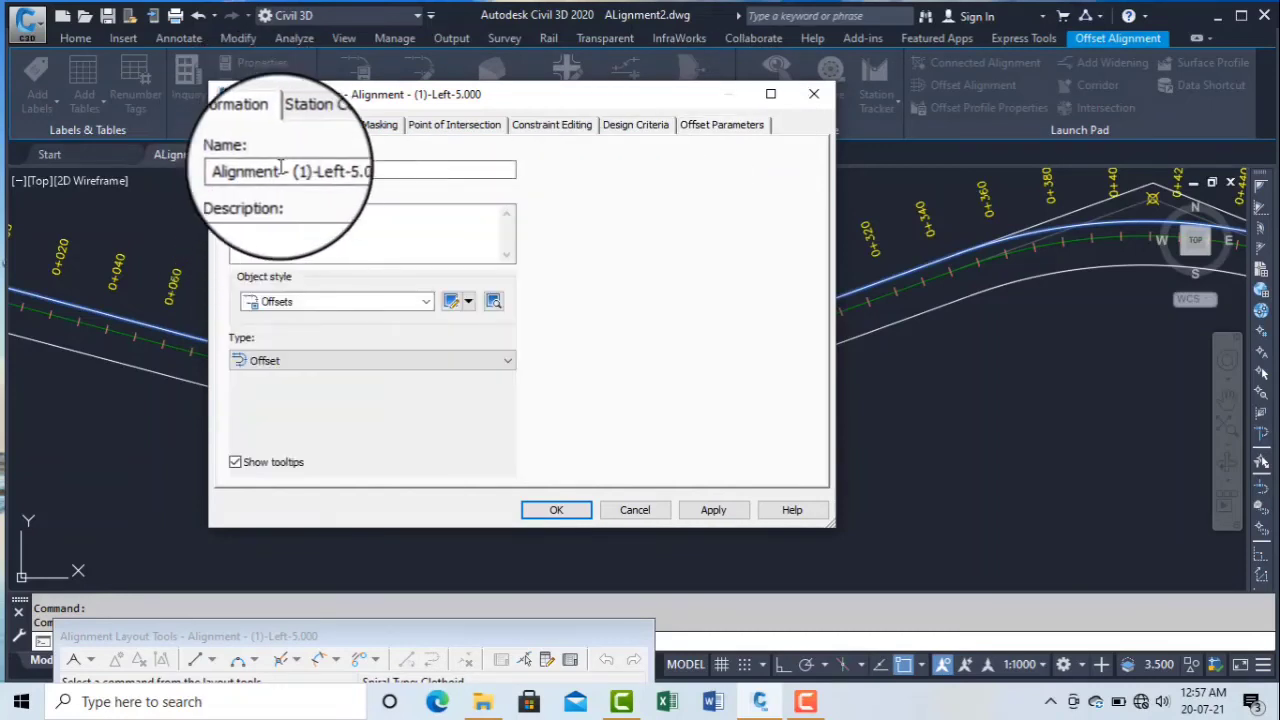
left_click(712, 127)
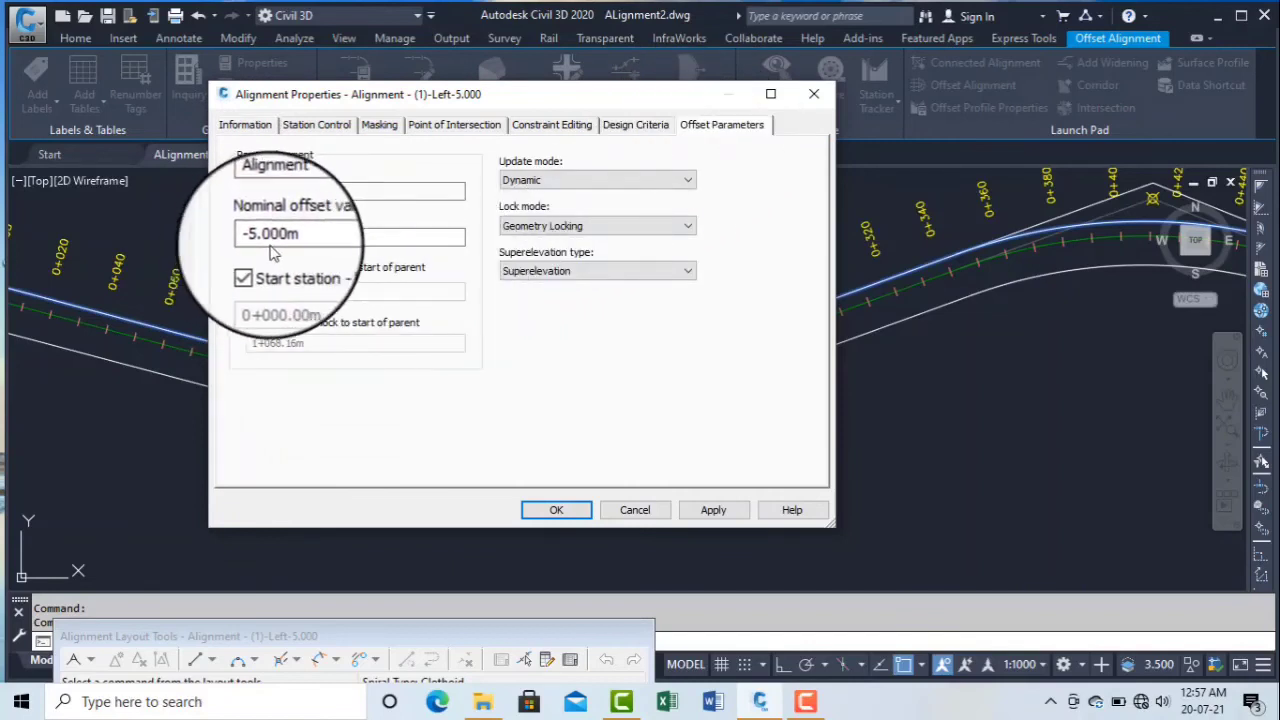
Set the left offset alignment's nominal offset value to -10 m and apply it.
left_click(257, 238)
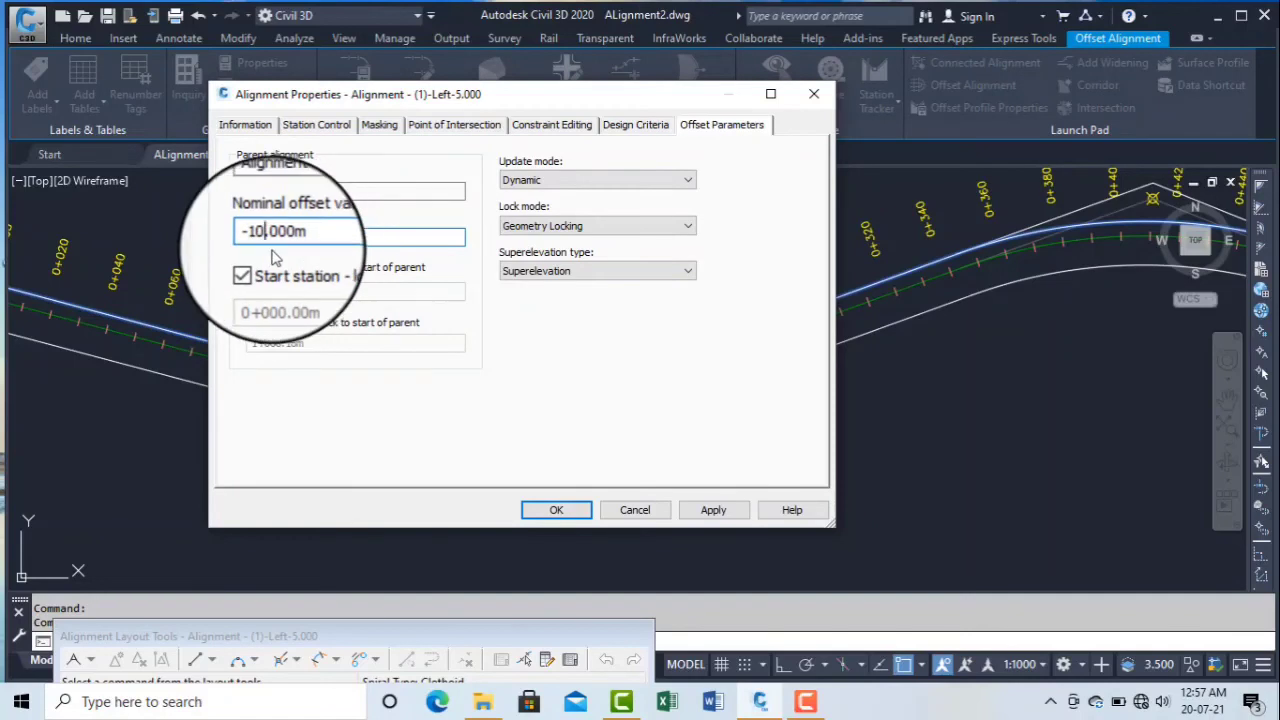
left_click(713, 510)
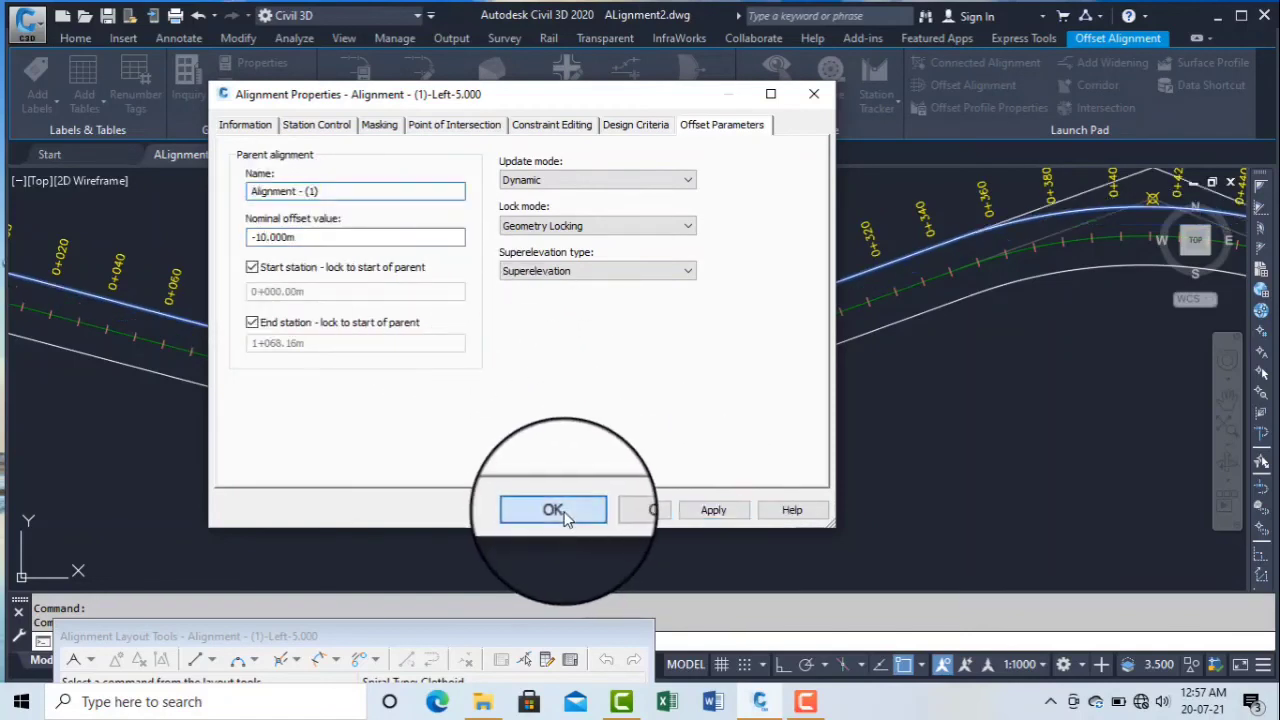
left_click(570, 513)
Check the distance between the centreline and the left offset near station 0+060 with an aligned dimension, and delete that dimension.
scroll(392, 404, "down", 3)
scroll(392, 404, "up", 3)
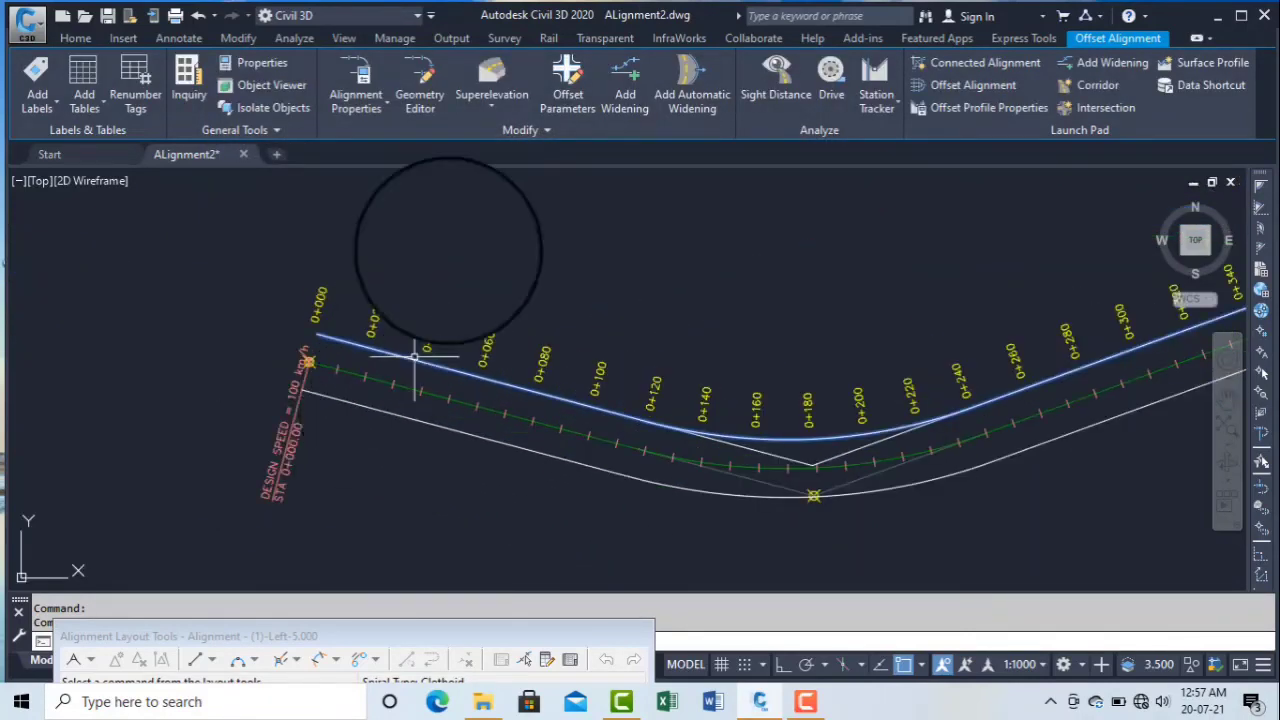
left_click(178, 38)
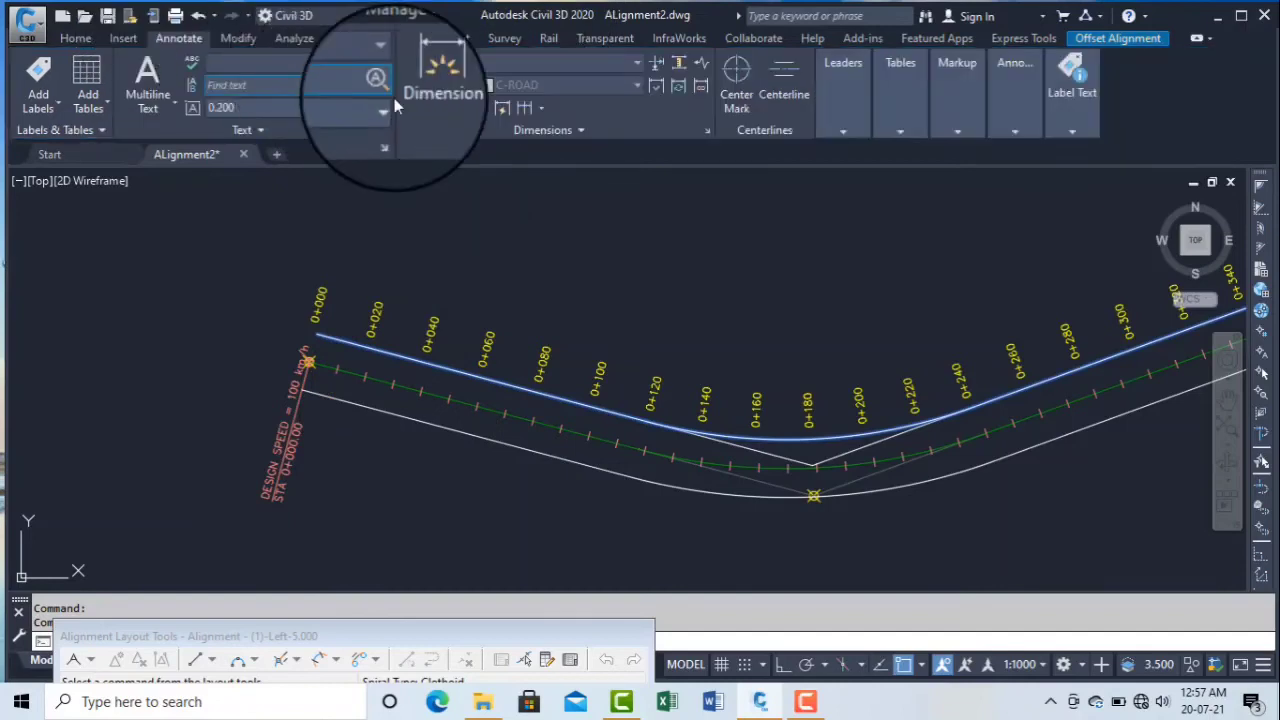
left_click(480, 84)
left_click(493, 176)
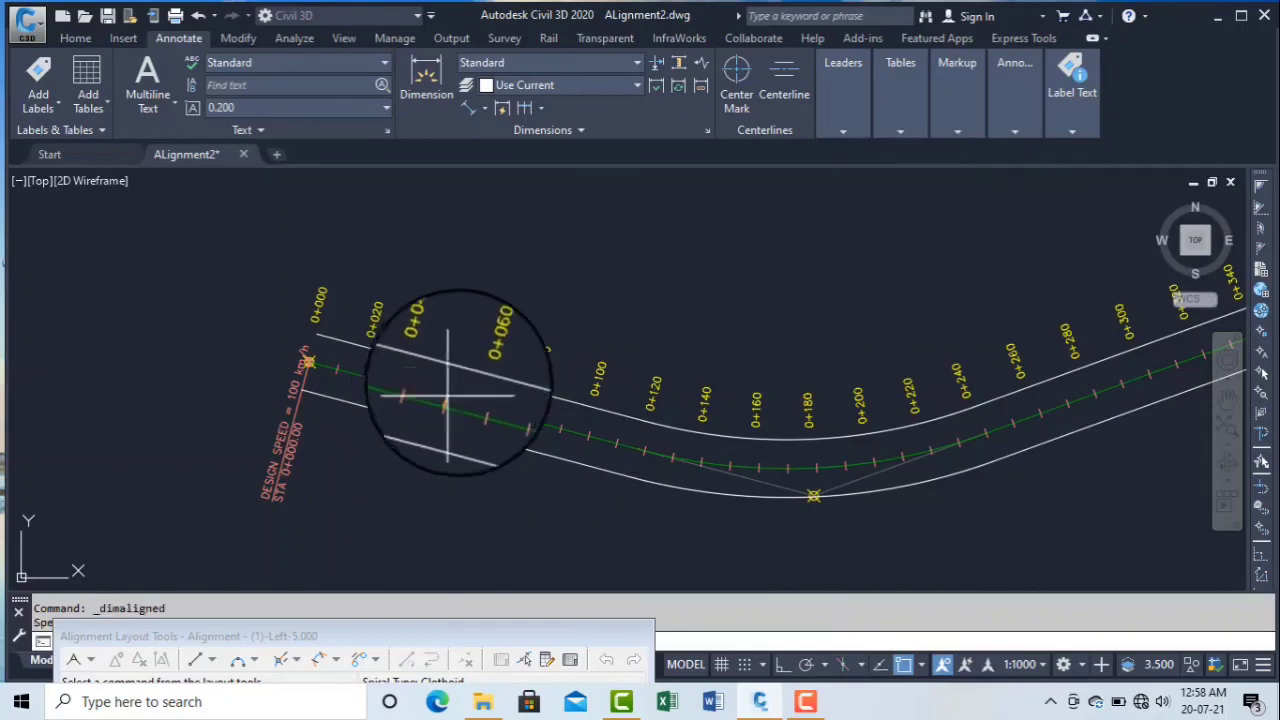
scroll(453, 370, "up", 5)
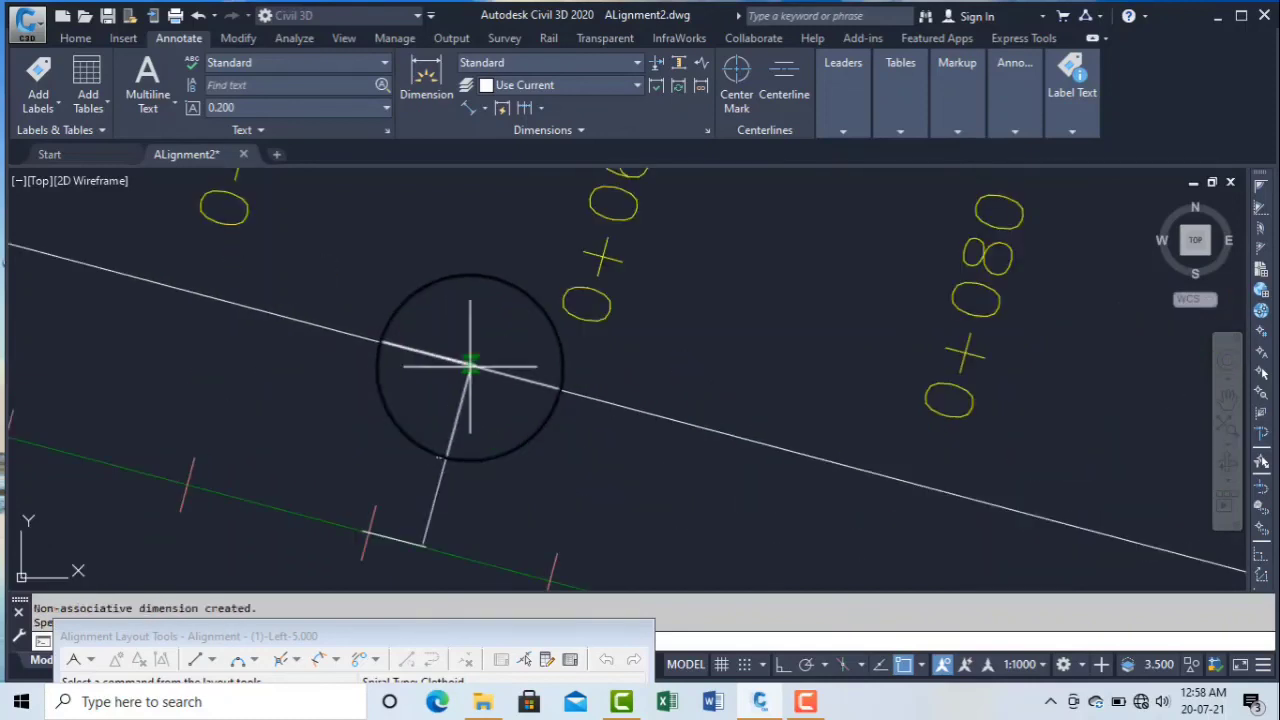
left_click(449, 449)
scroll(449, 474, "up", 3)
scroll(420, 398, "down", 3)
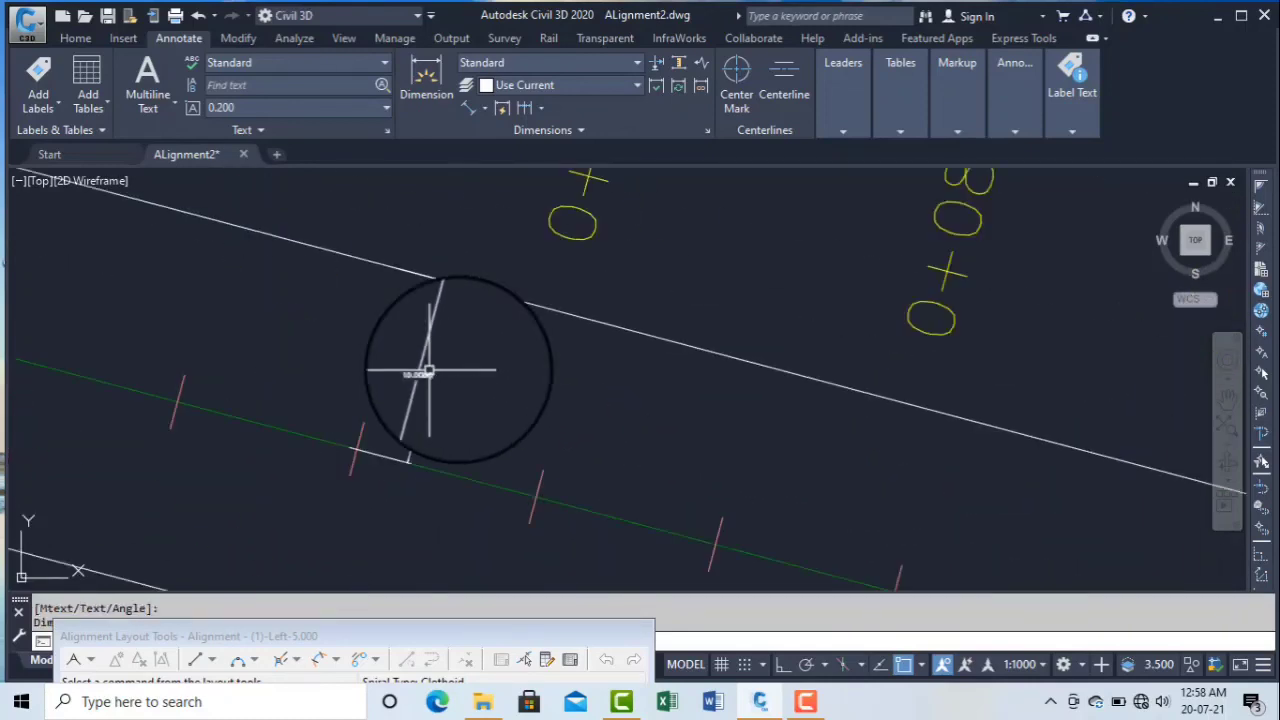
left_click(406, 358)
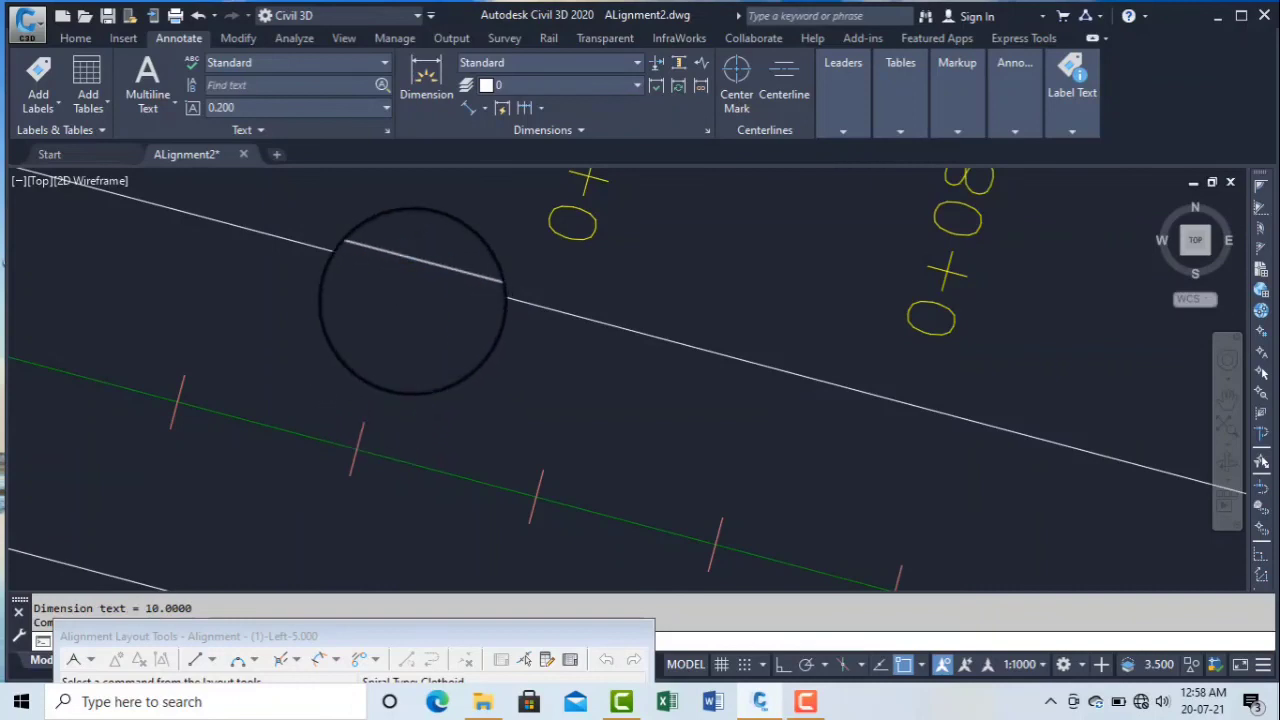
Examine the centreline and both offset alignments along the route, leaving nothing selected.
left_click(414, 294)
scroll(500, 280, "down", 5)
middle_click_drag(650, 333, 414, 337)
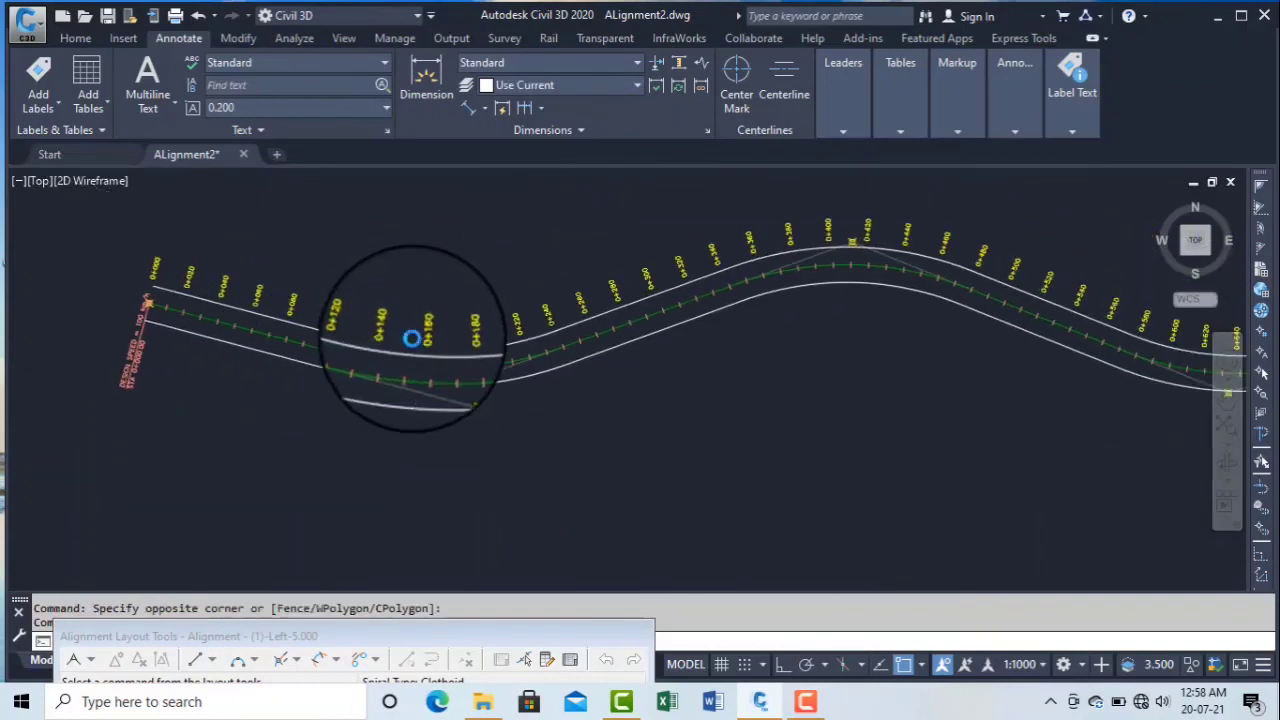
scroll(418, 337, "up", 2)
scroll(380, 355, "down", 2)
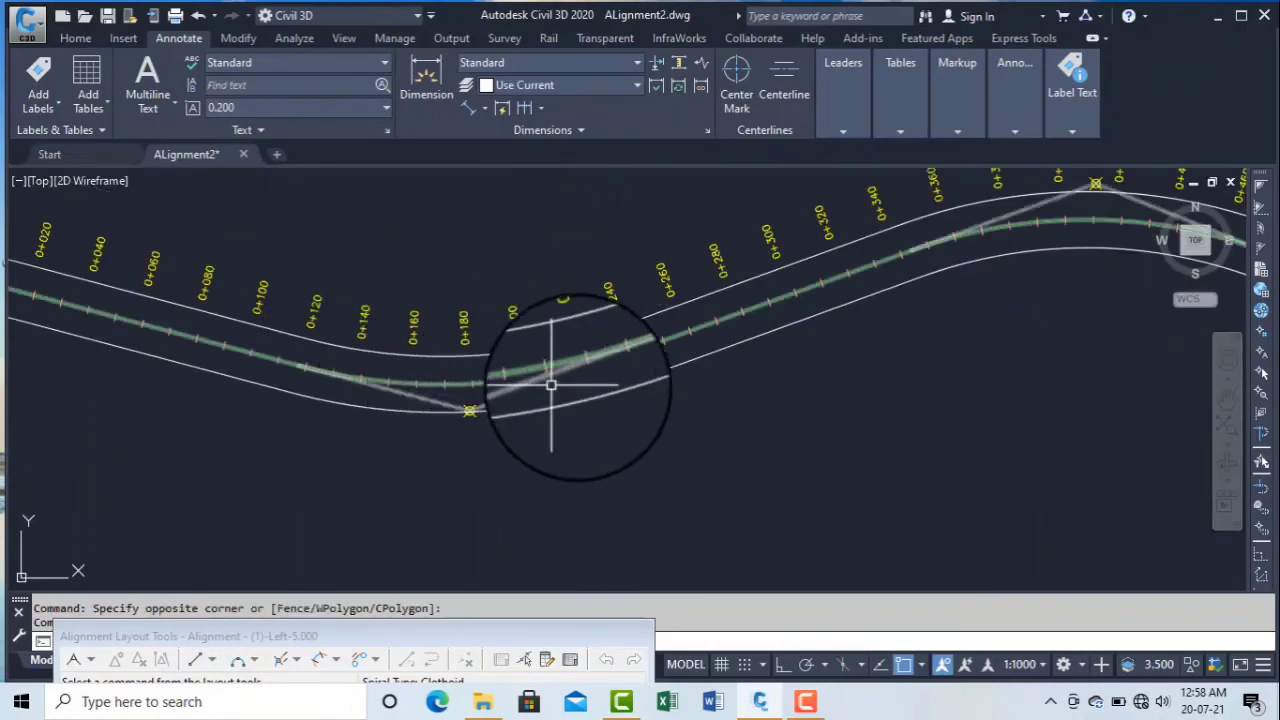
scroll(660, 360, "down", 1)
middle_click_drag(887, 322, 612, 362)
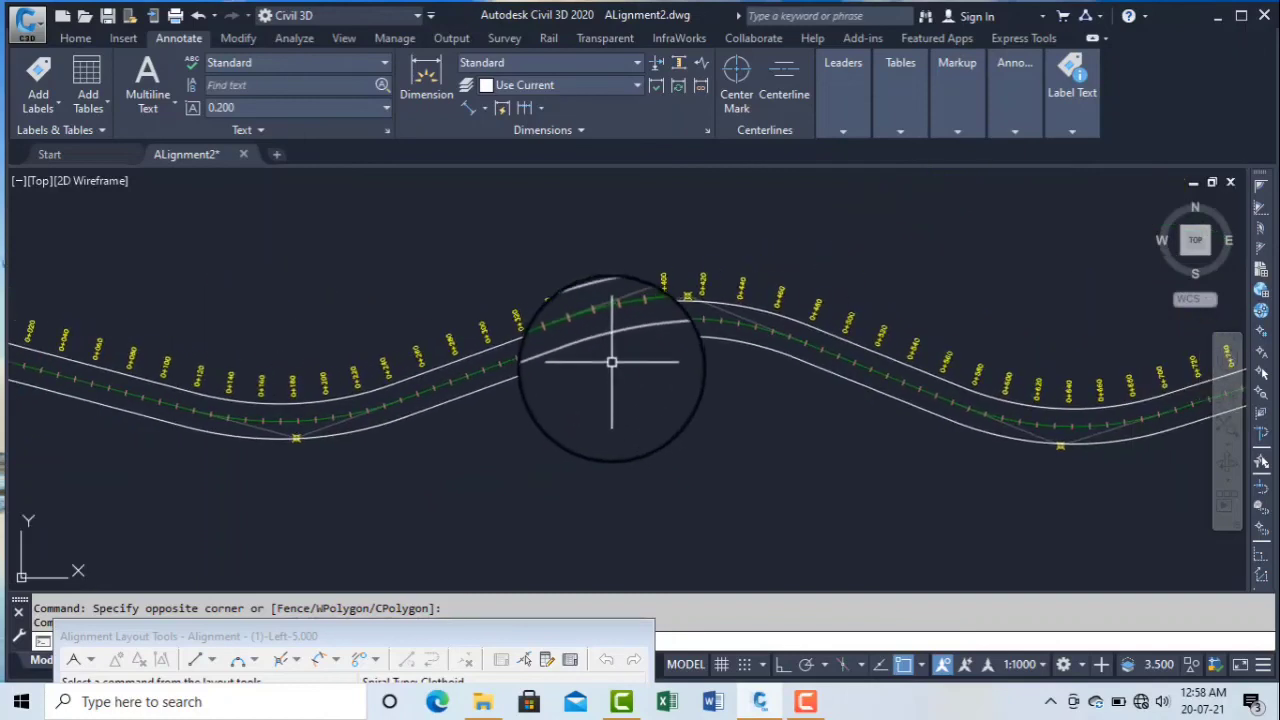
key("Escape")
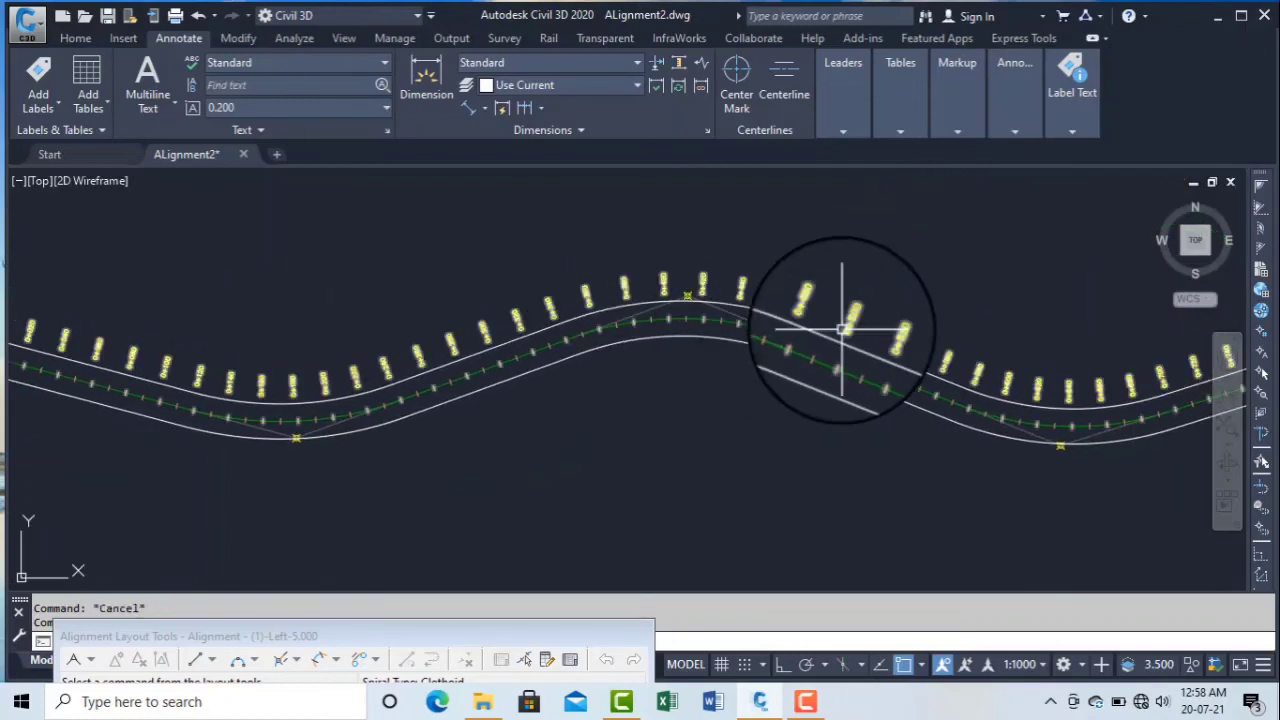